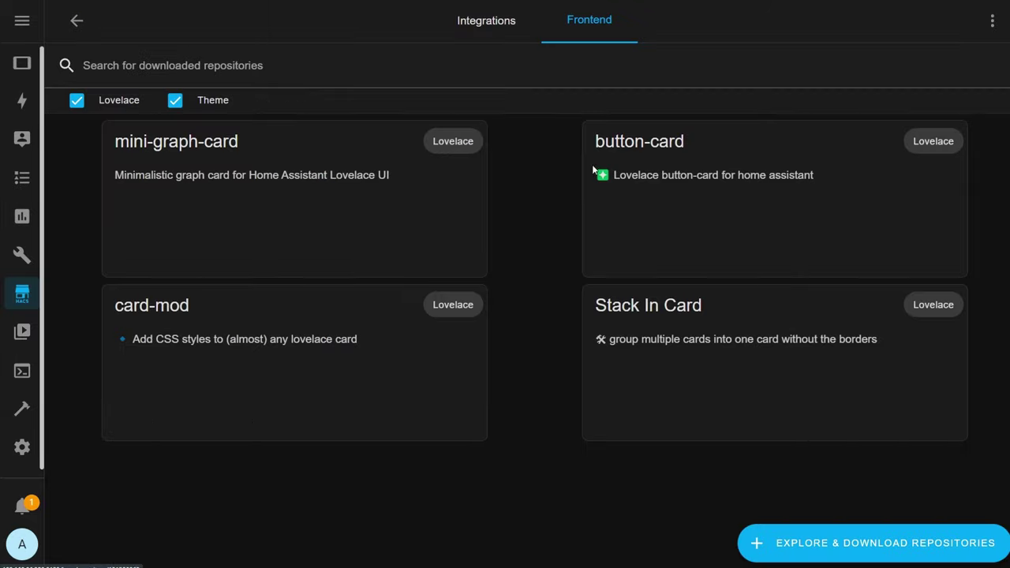
Download the Mushroom repository from the HACS frontend repositories and reload the browser
click(821, 543)
click(237, 115)
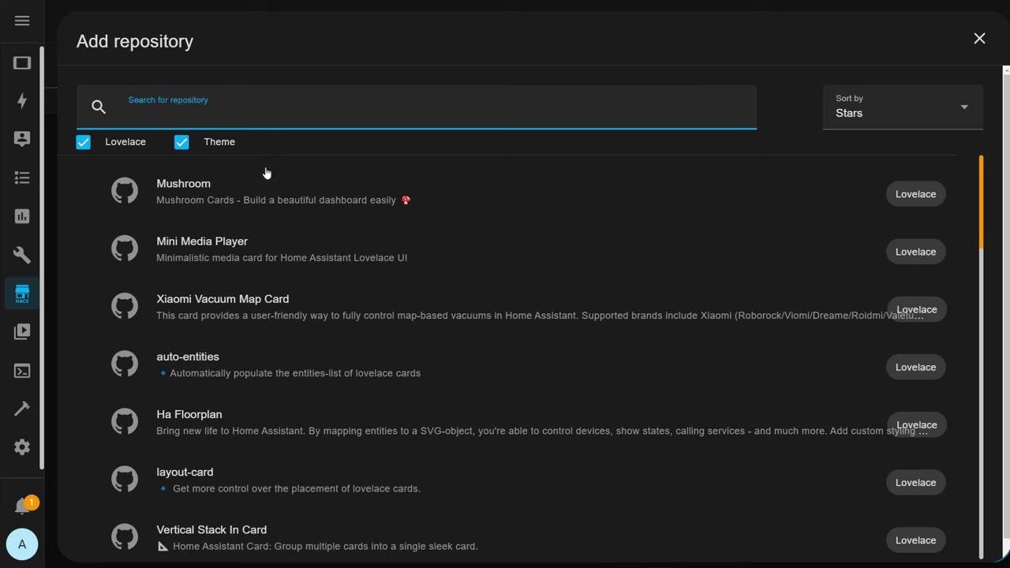
click(255, 199)
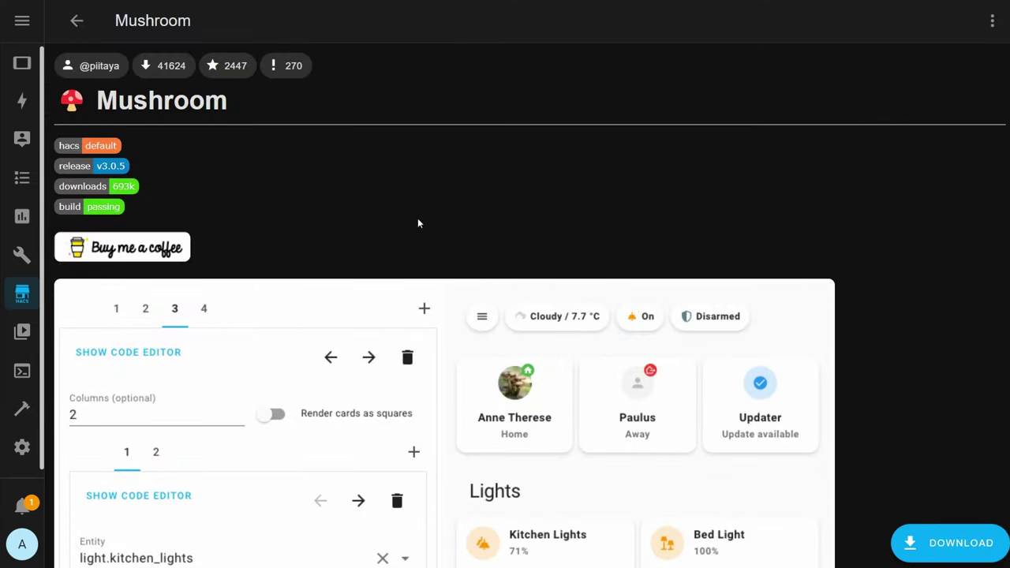
click(943, 543)
click(750, 399)
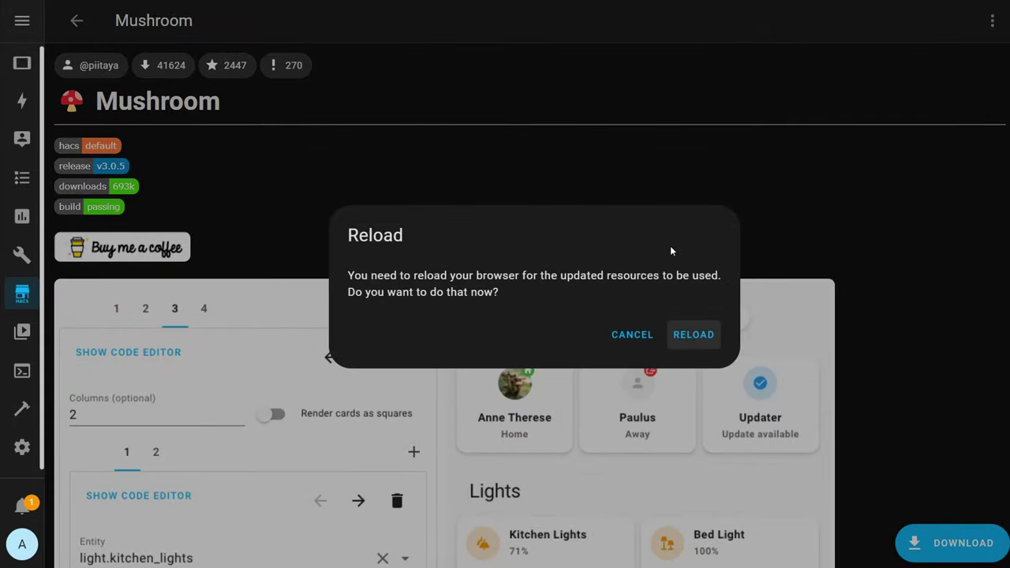
click(693, 335)
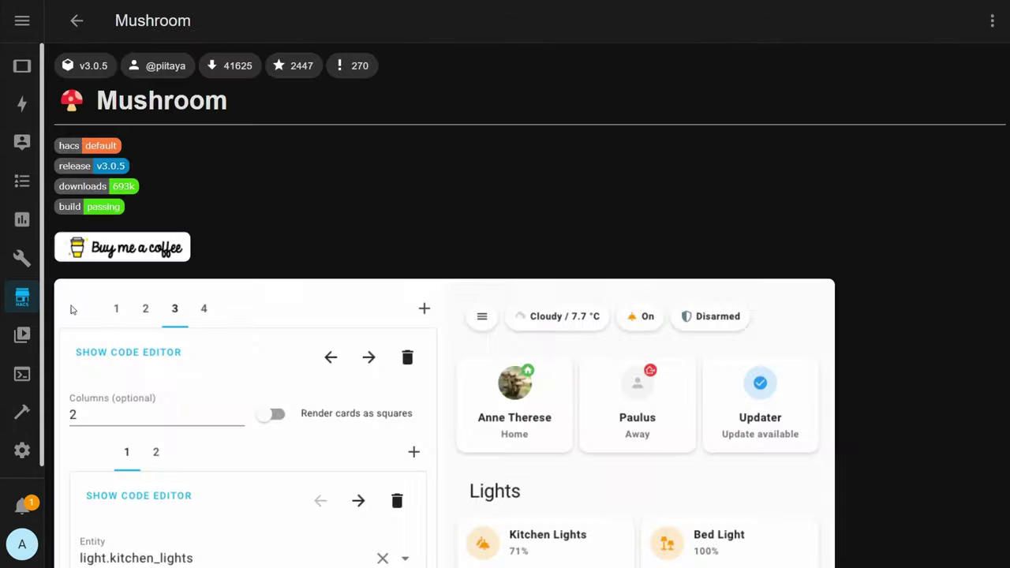
Create a dashboard titled Mobile with the mdi:cellphone icon in the dashboard settings
click(22, 453)
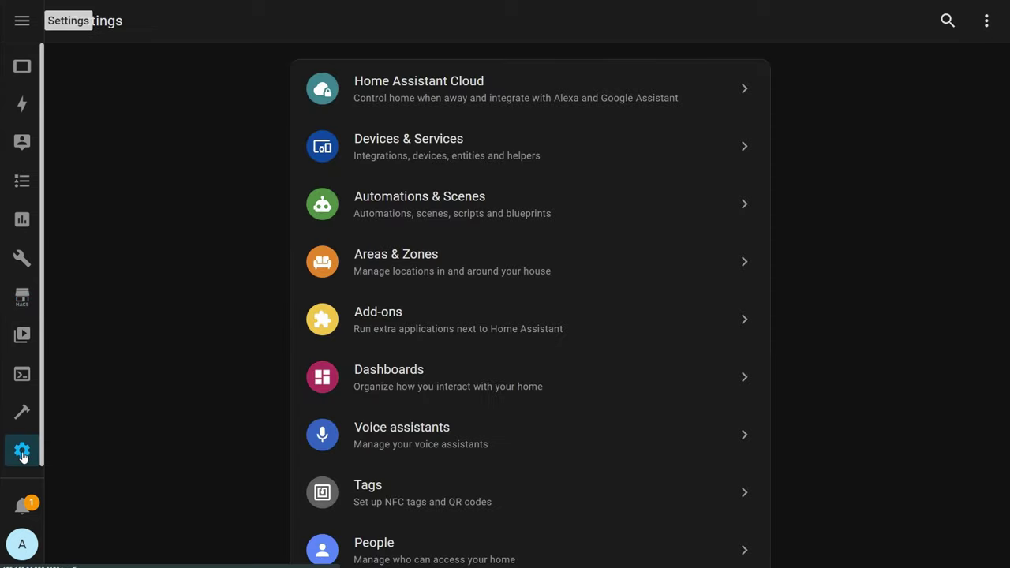
click(365, 388)
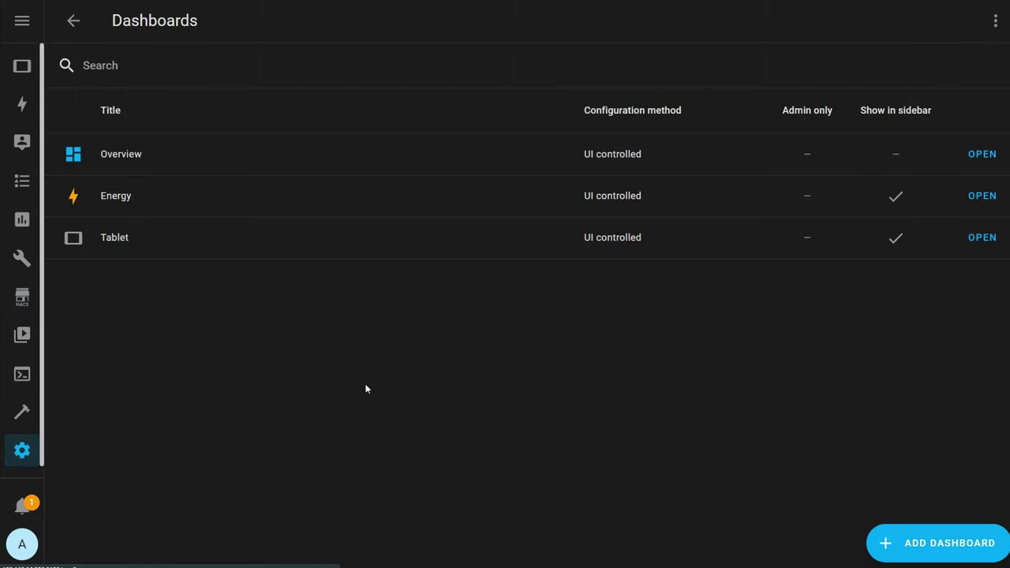
click(898, 542)
click(459, 158)
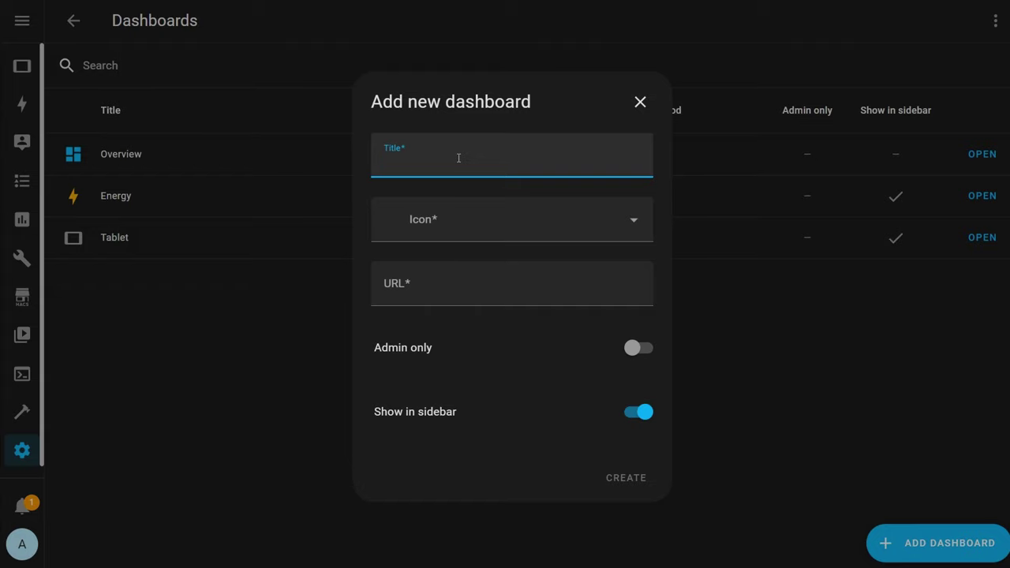
text(Mobile)
key(Tab)
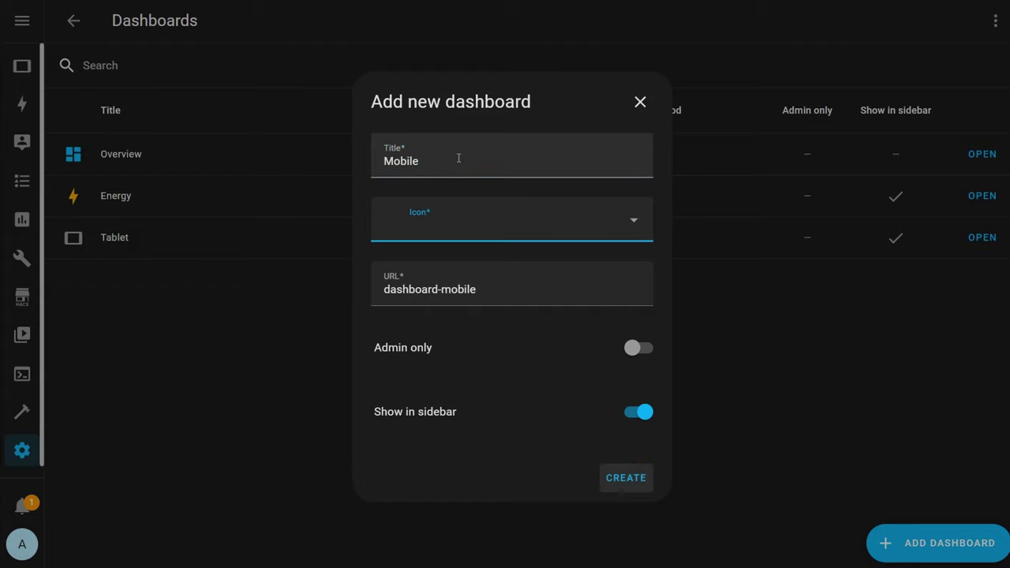
text(phon)
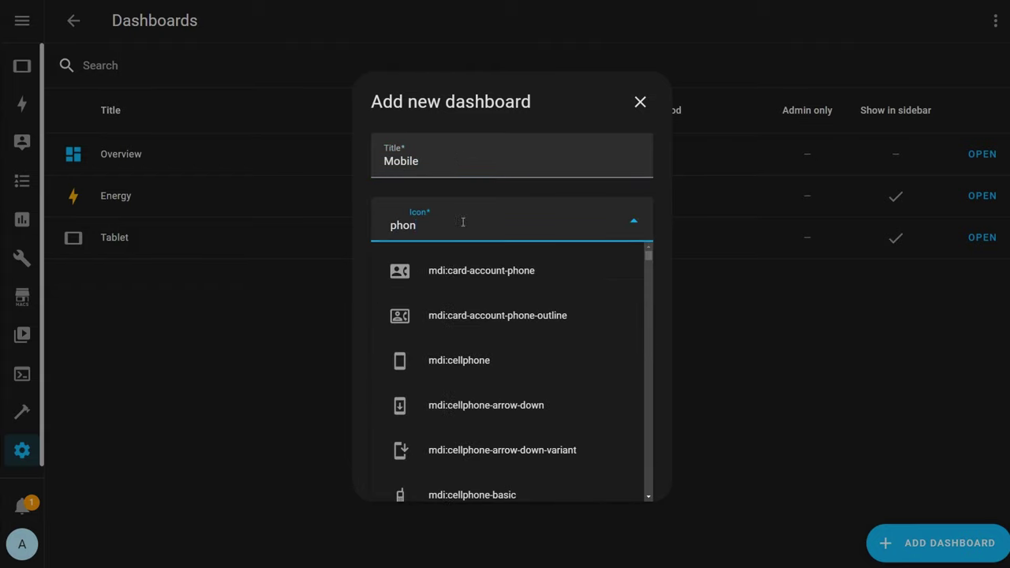
click(472, 359)
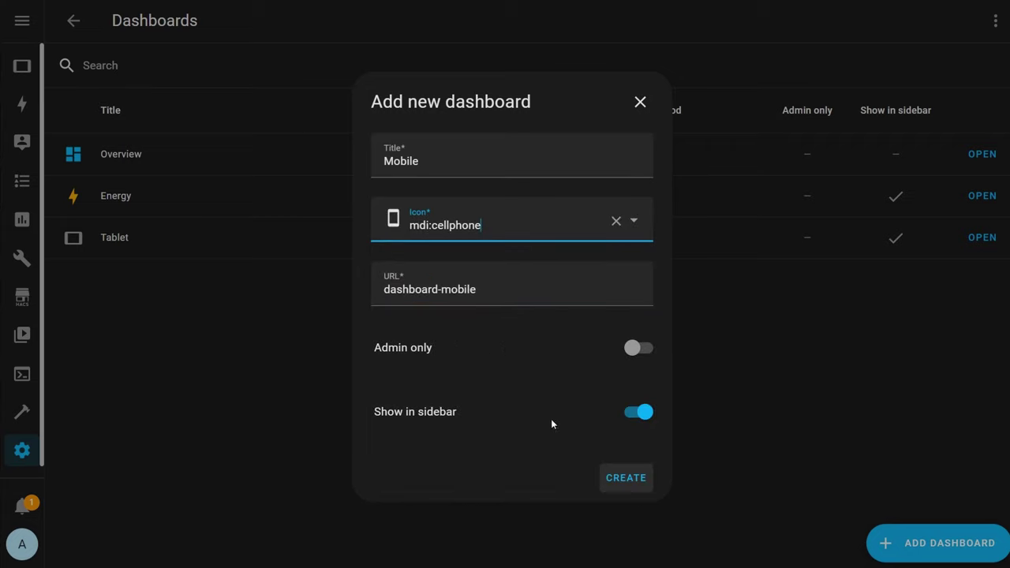
click(626, 479)
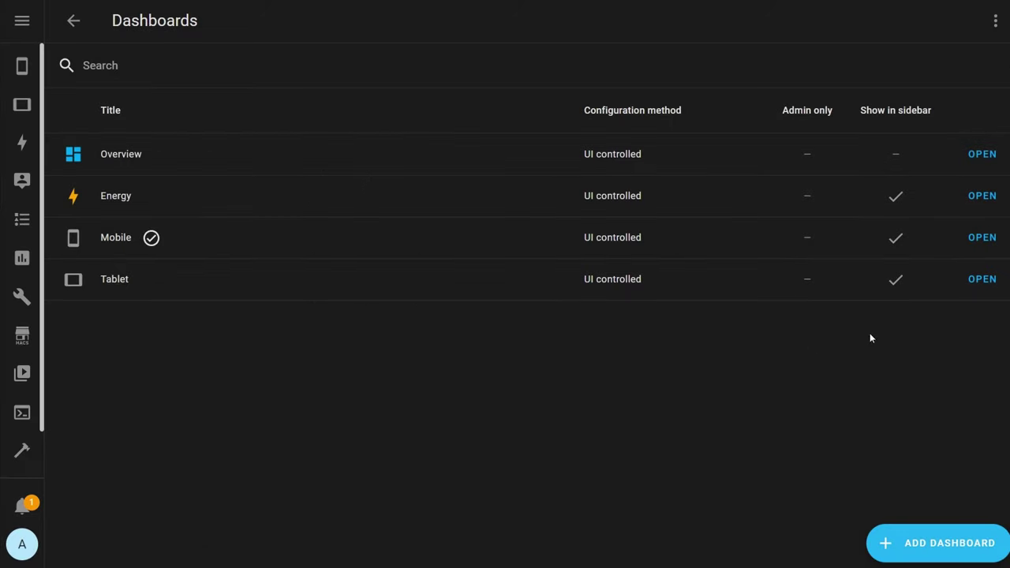
Open the Mobile dashboard for editing and take control of it, starting with an empty dashboard
click(22, 75)
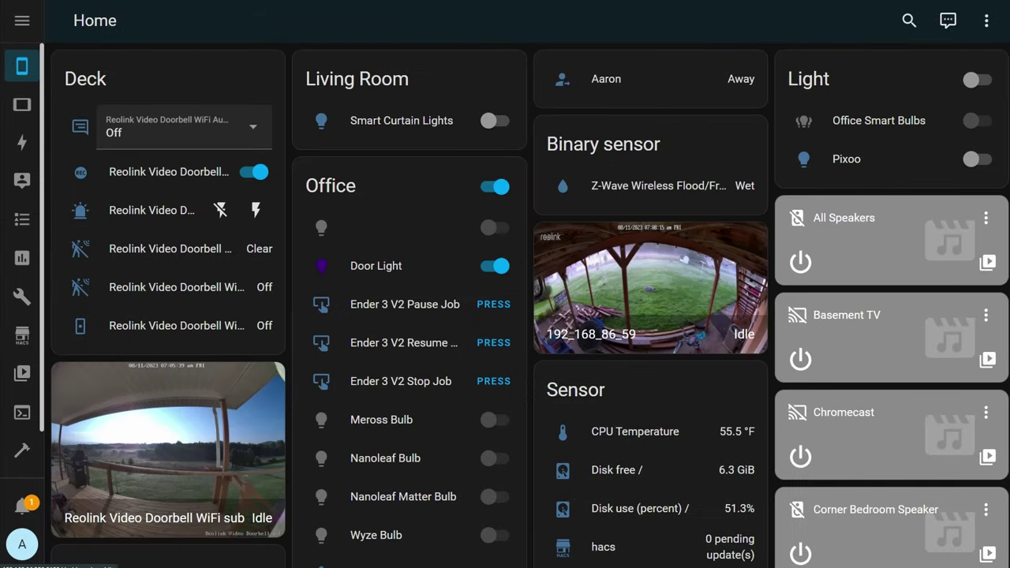
click(988, 22)
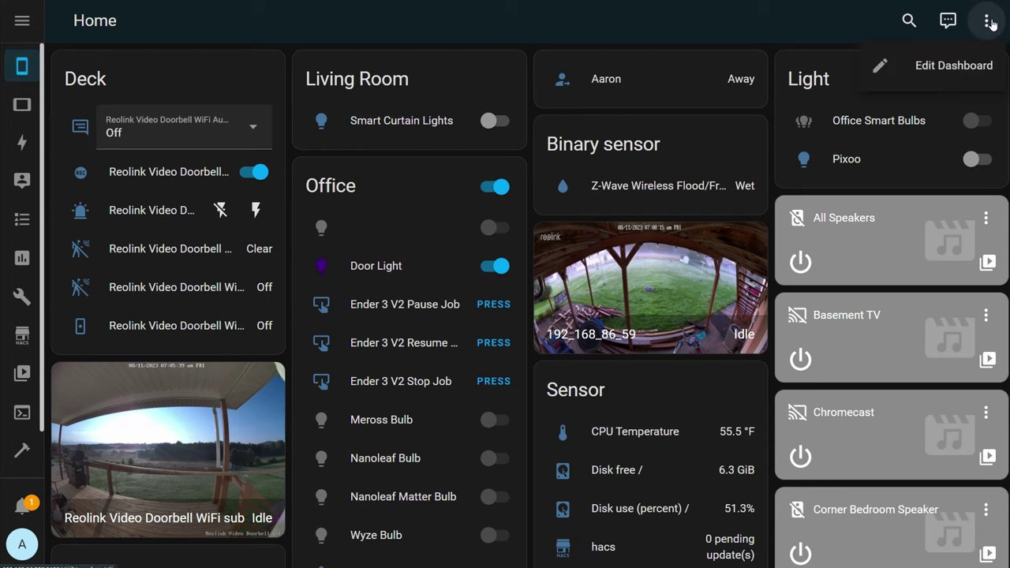
click(961, 64)
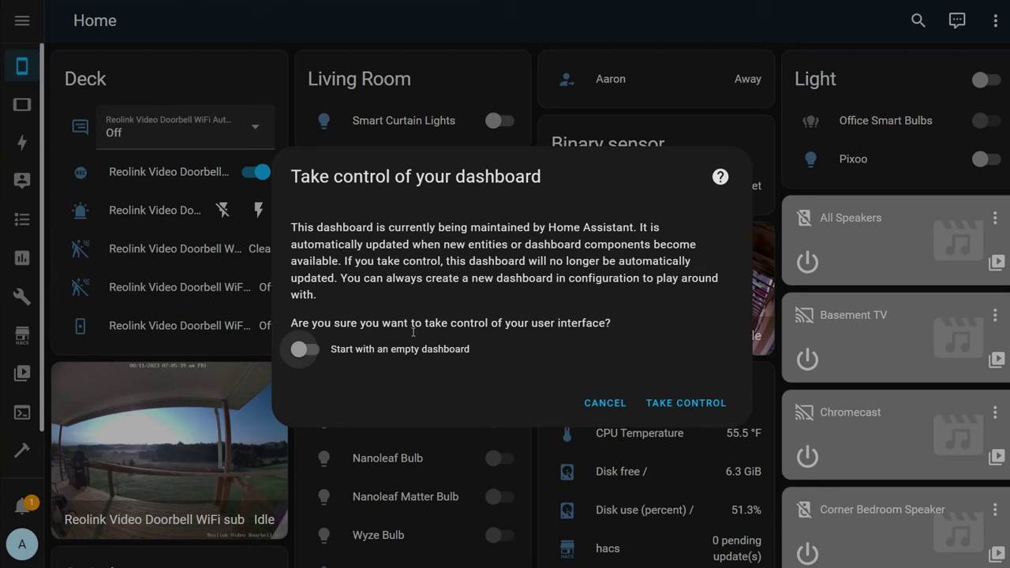
click(299, 352)
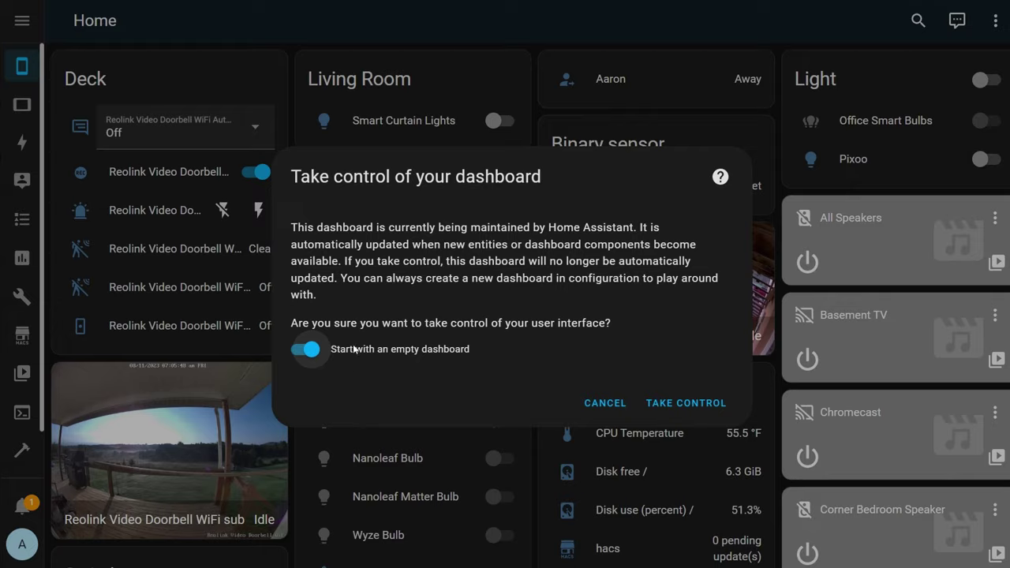
click(699, 409)
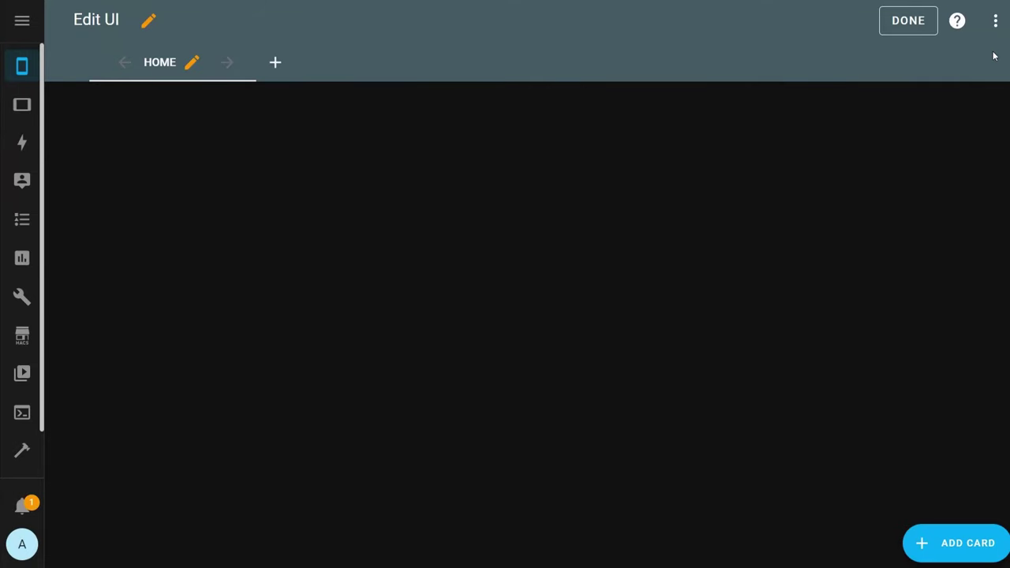
Search the card picker for mushroom and add a Mushroom Chips Card to the Home view
click(962, 549)
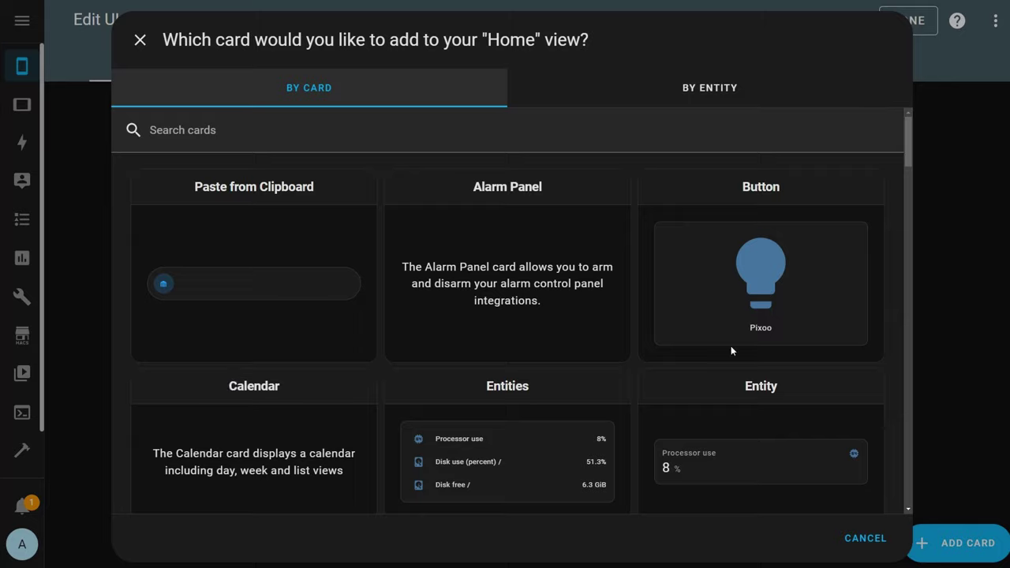
drag(909, 130, 883, 109)
click(393, 124)
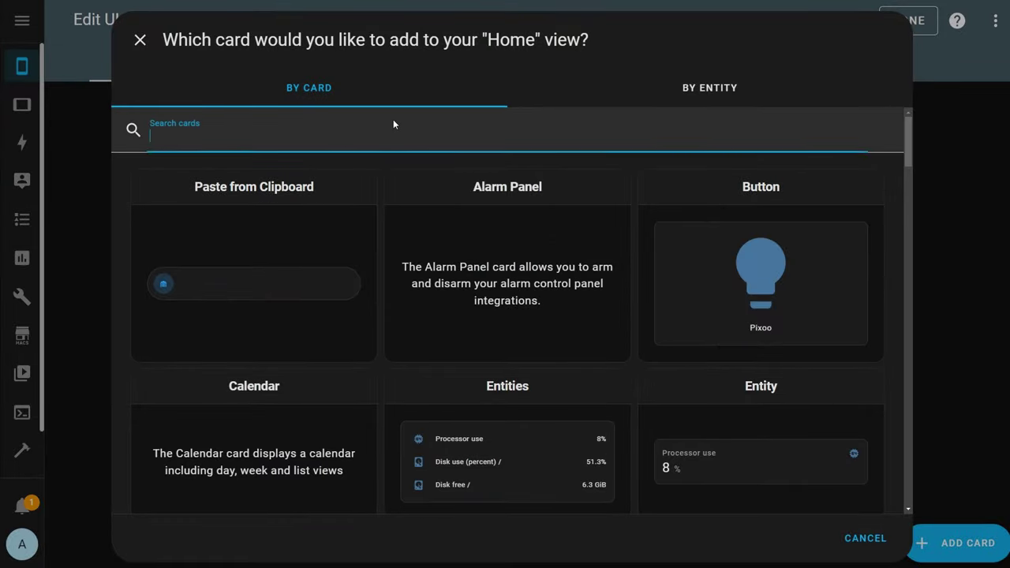
text(mushroom)
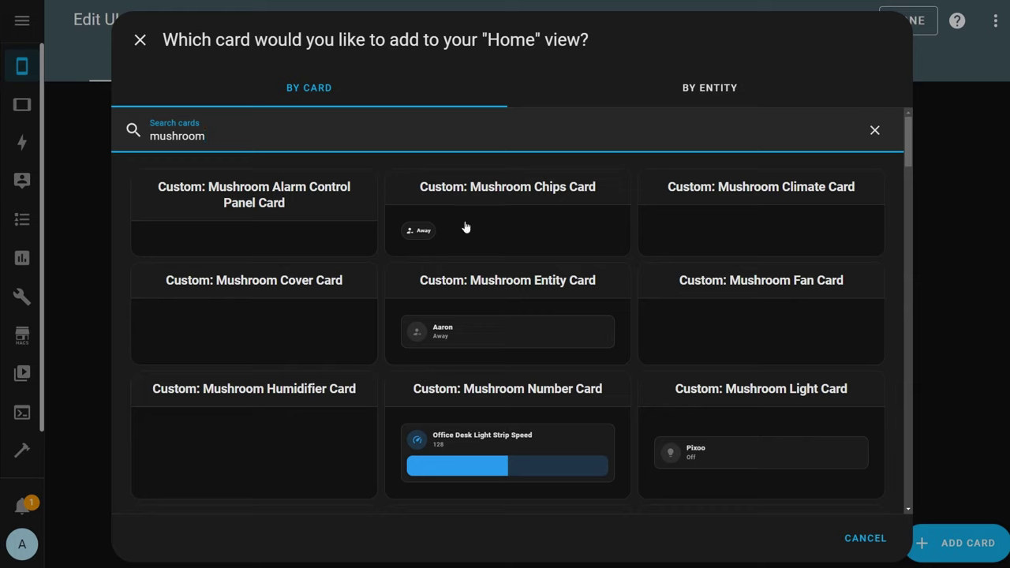
scroll(528, 350, down, 4)
scroll(577, 348, down, 3)
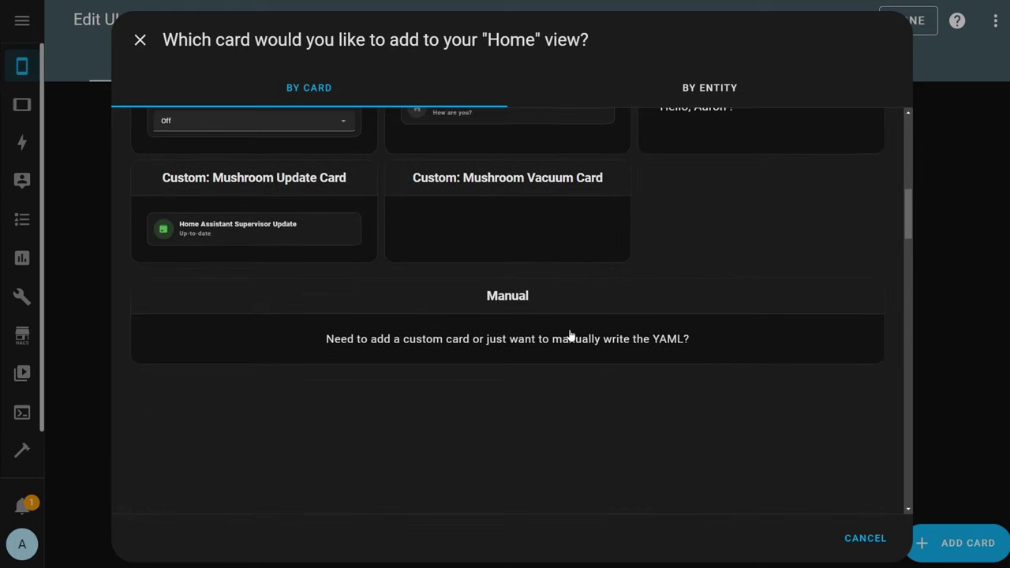
scroll(570, 335, up, 7)
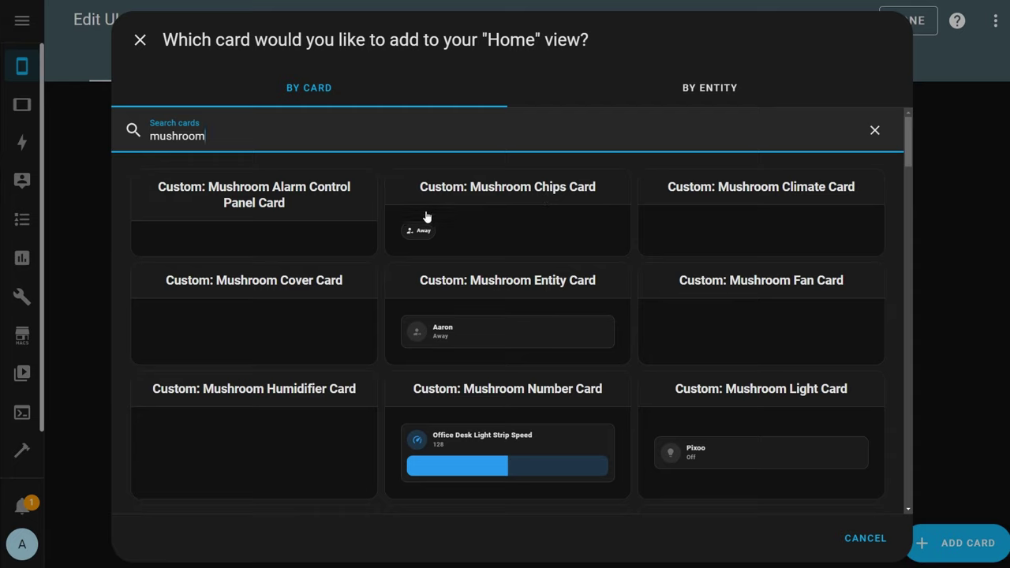
click(533, 228)
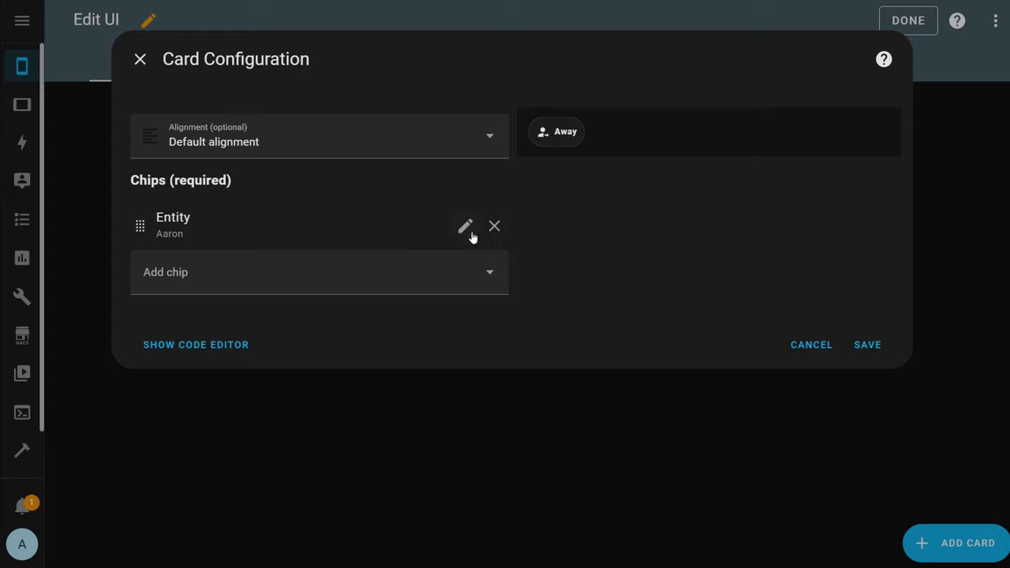
Remove the preset entity chip from the chips card and set the card's alignment to Justify
click(491, 229)
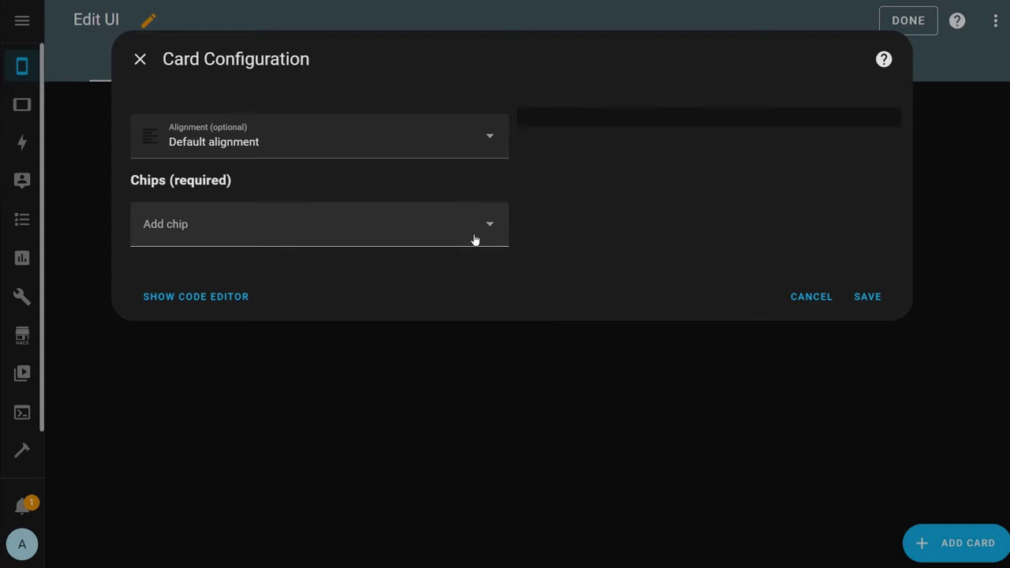
click(493, 230)
scroll(172, 513, down, 2)
scroll(169, 411, up, 2)
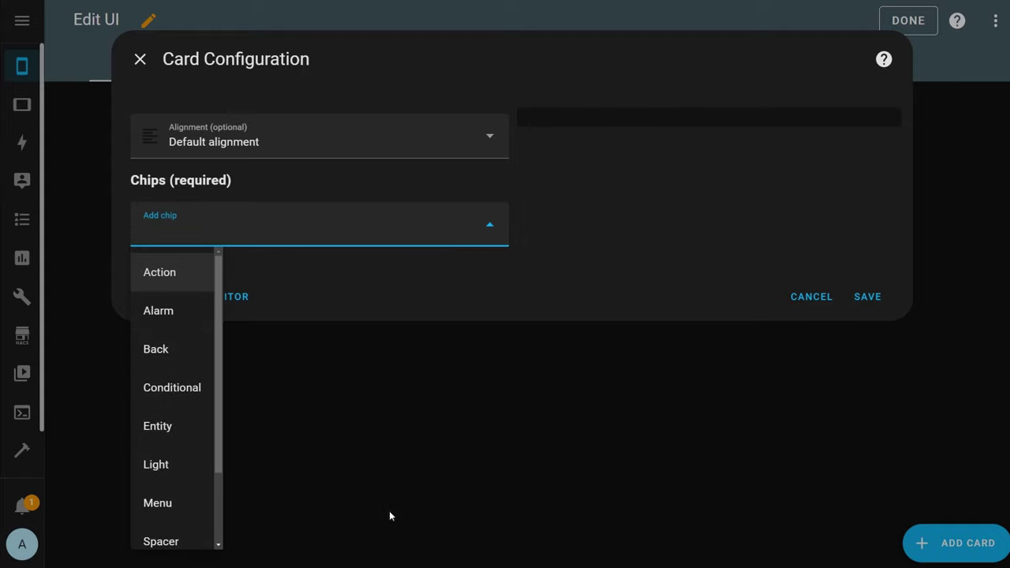
click(346, 274)
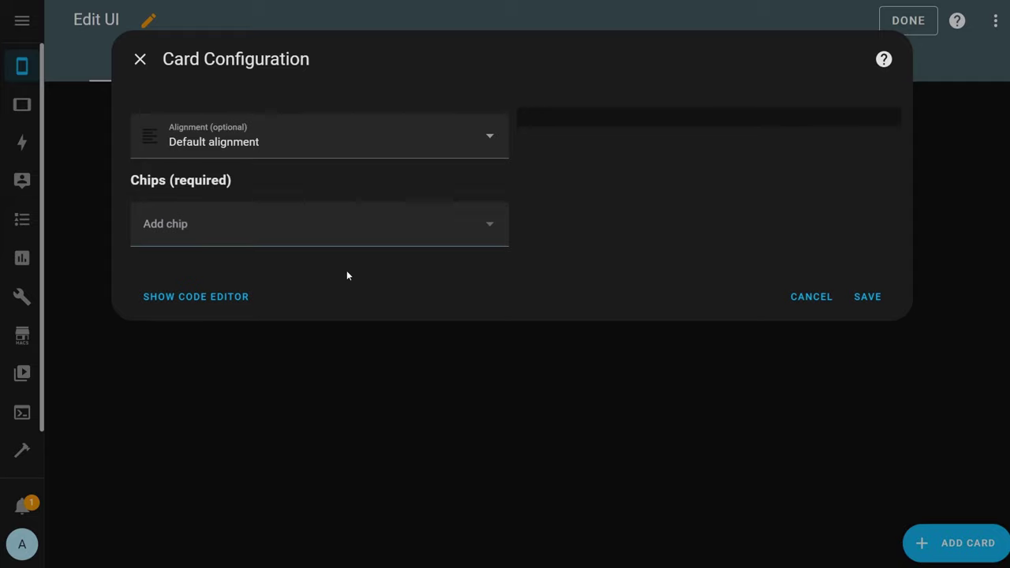
click(247, 148)
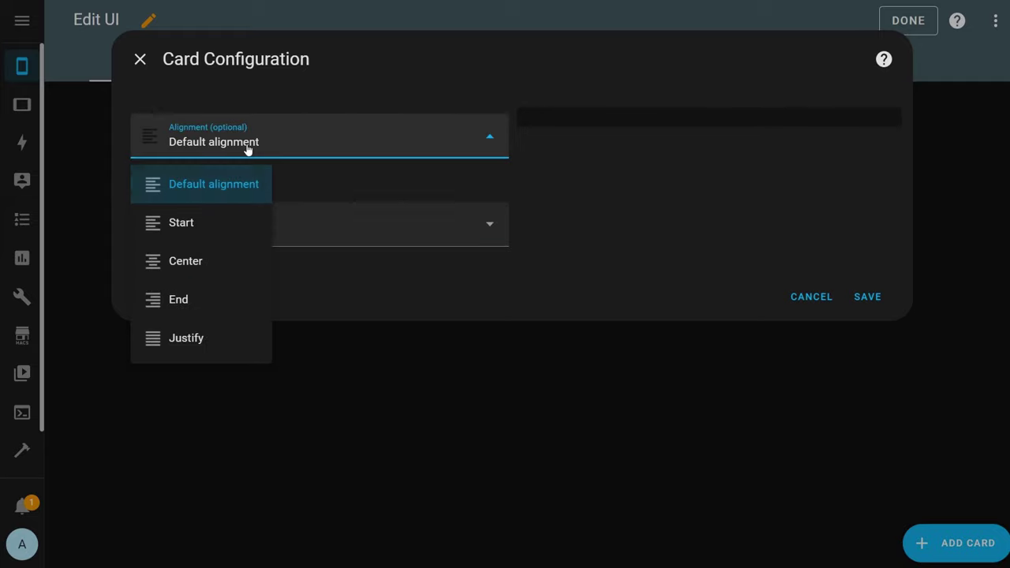
click(208, 351)
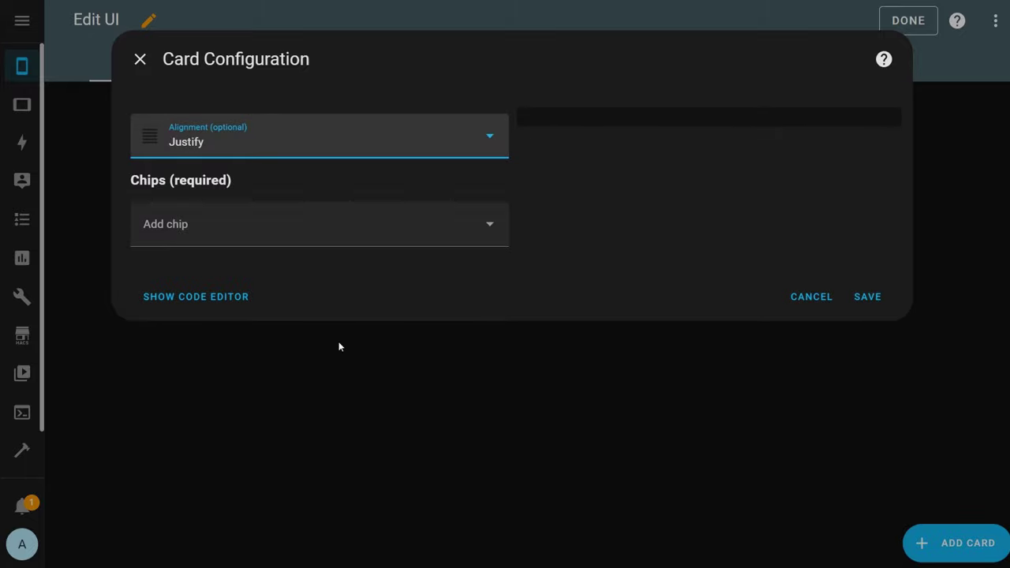
Add a Back chip and a Weather chip to the chips card
click(485, 237)
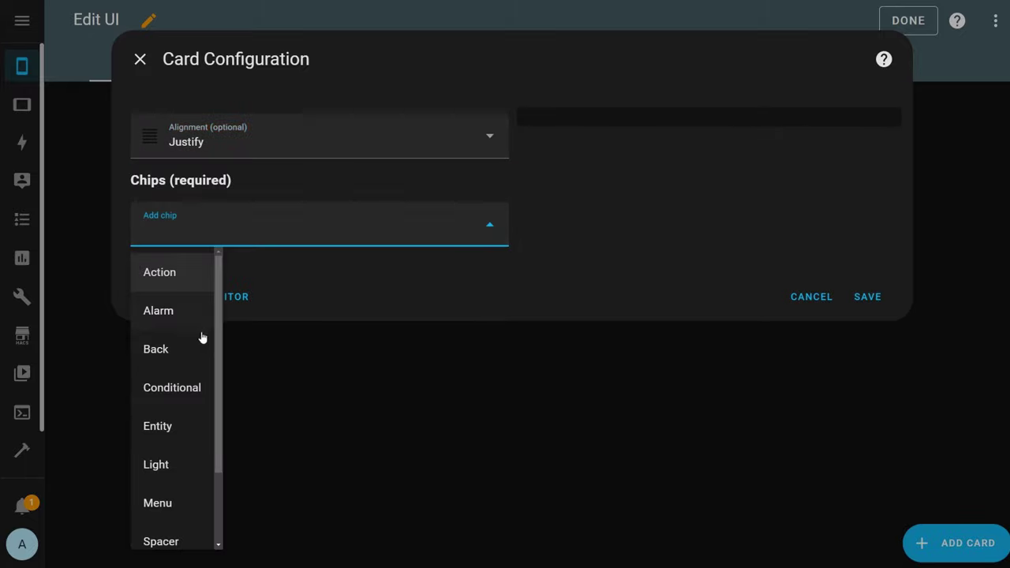
click(158, 349)
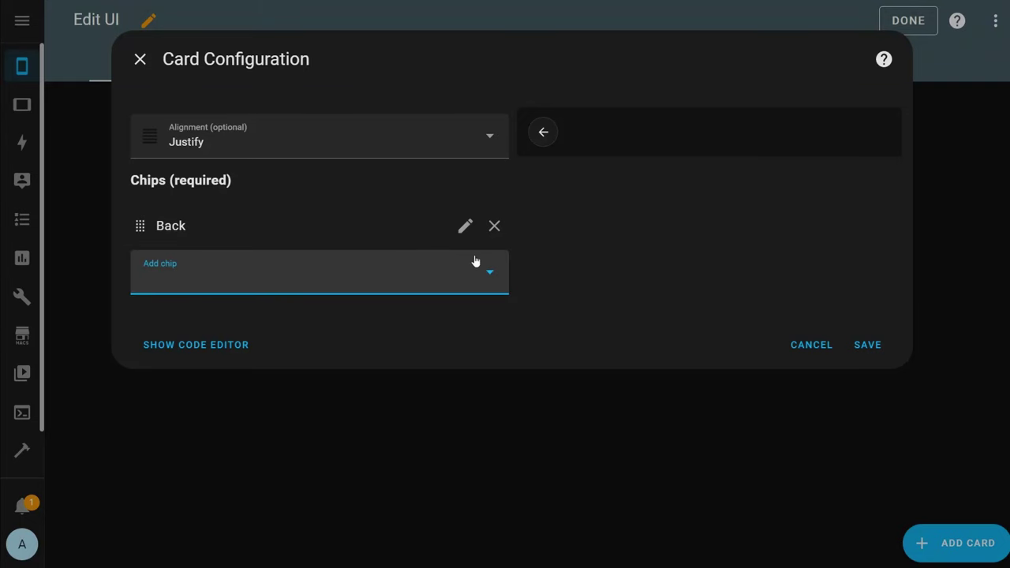
click(476, 262)
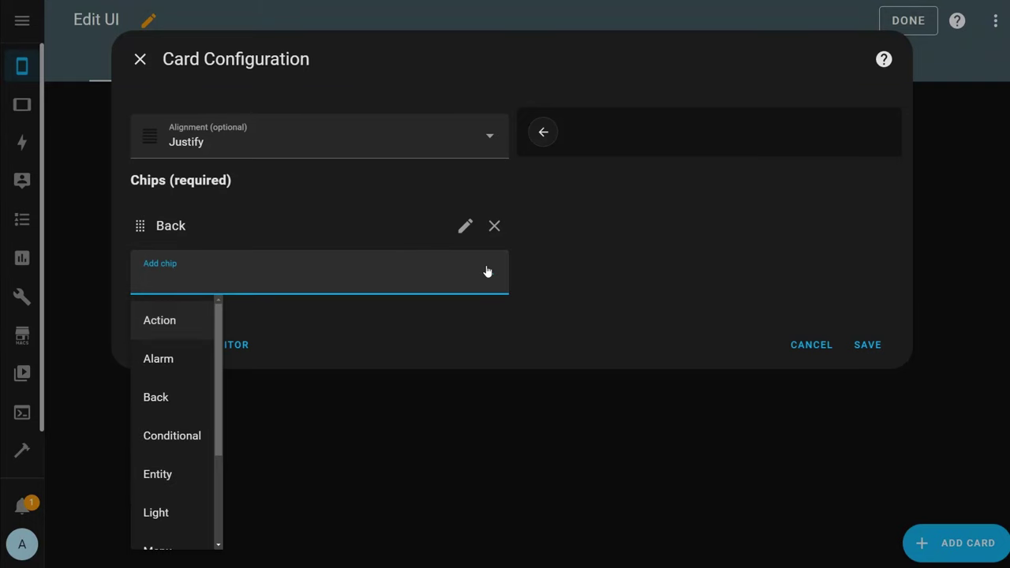
scroll(195, 442, down, 2)
click(186, 519)
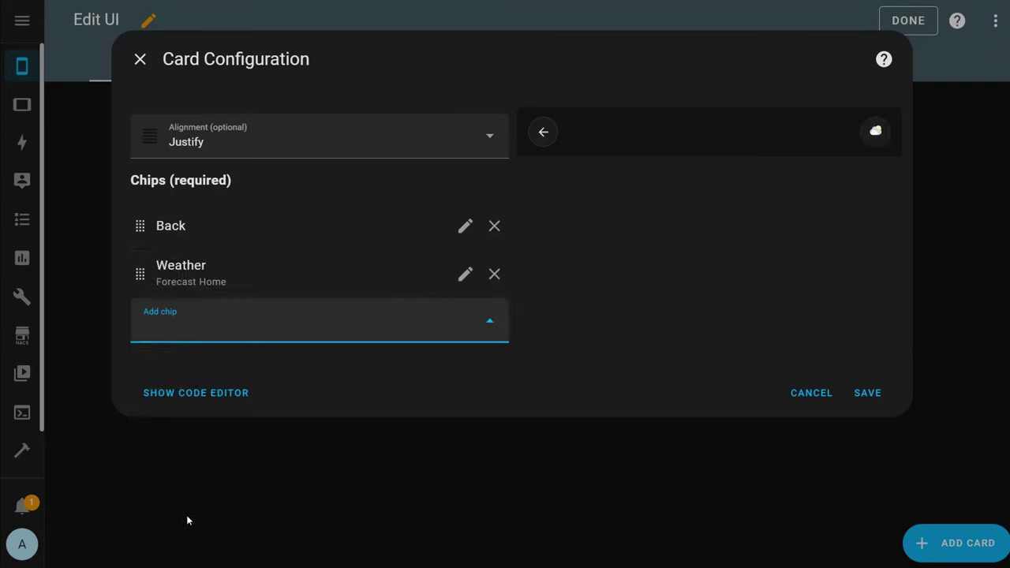
Turn on the temperature display for the Weather chip, leaving conditions off
click(467, 276)
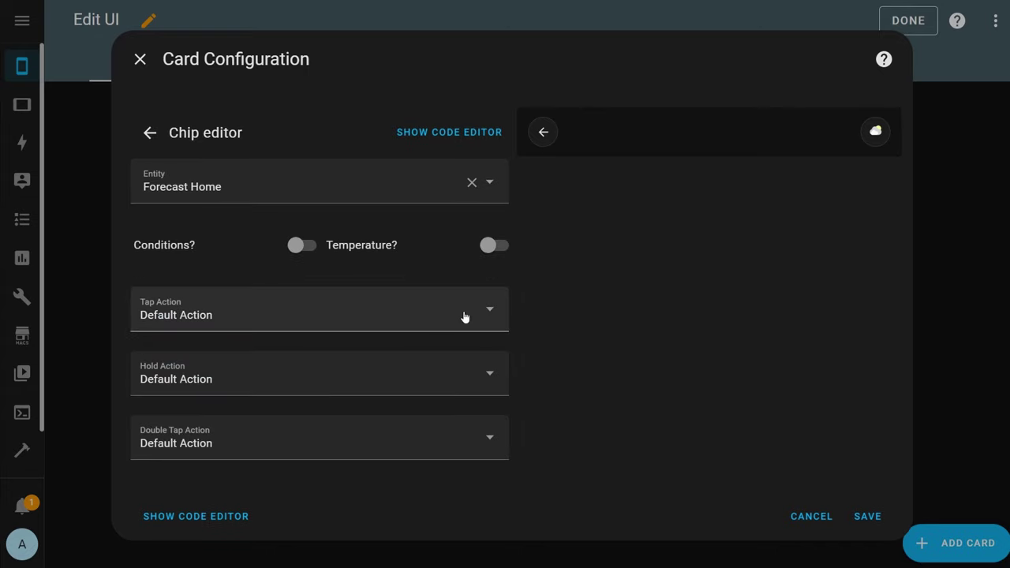
click(486, 247)
click(307, 249)
click(307, 248)
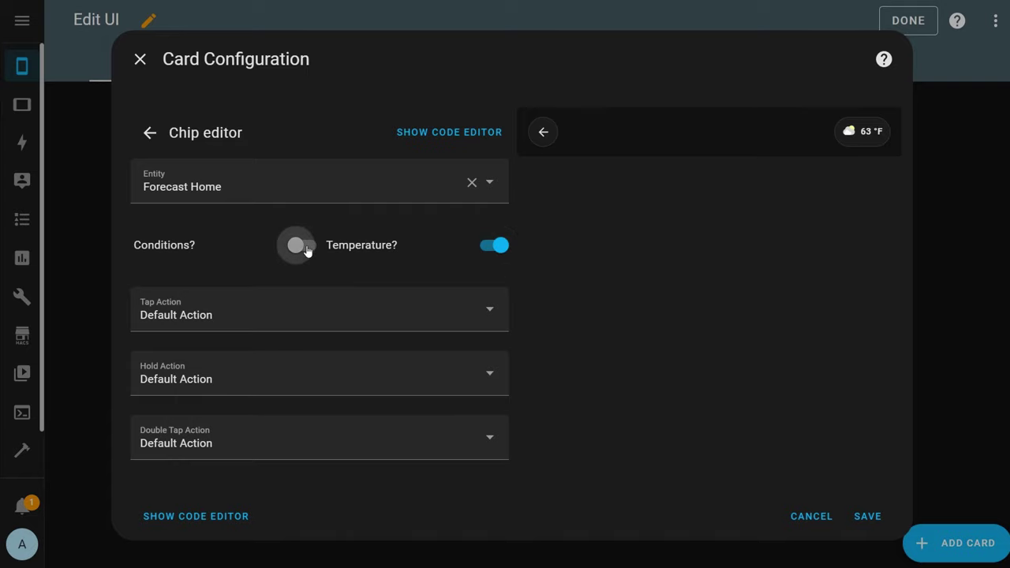
Review the Weather chip's tap action options and test its default action in the card preview
click(366, 316)
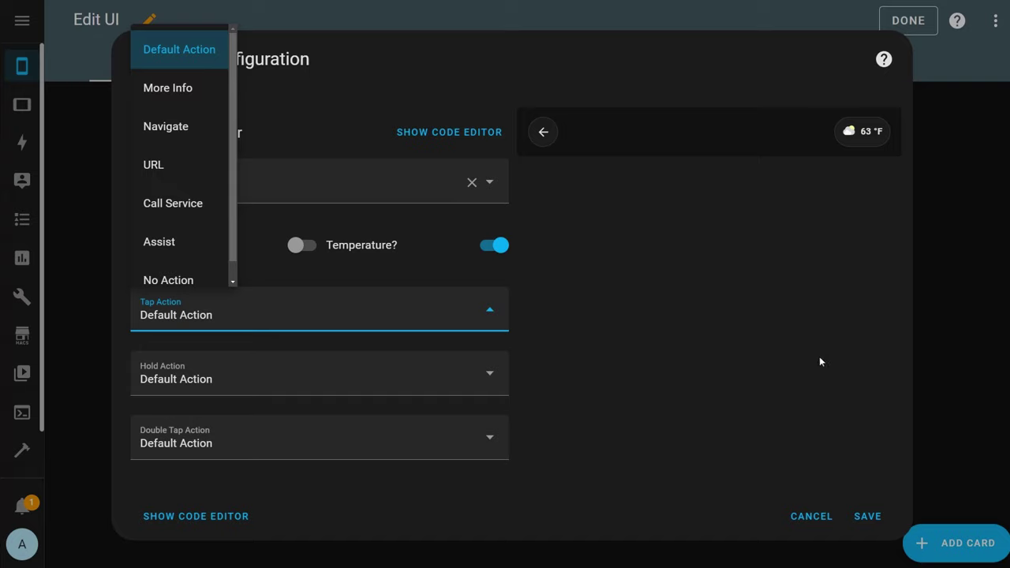
click(878, 140)
click(865, 134)
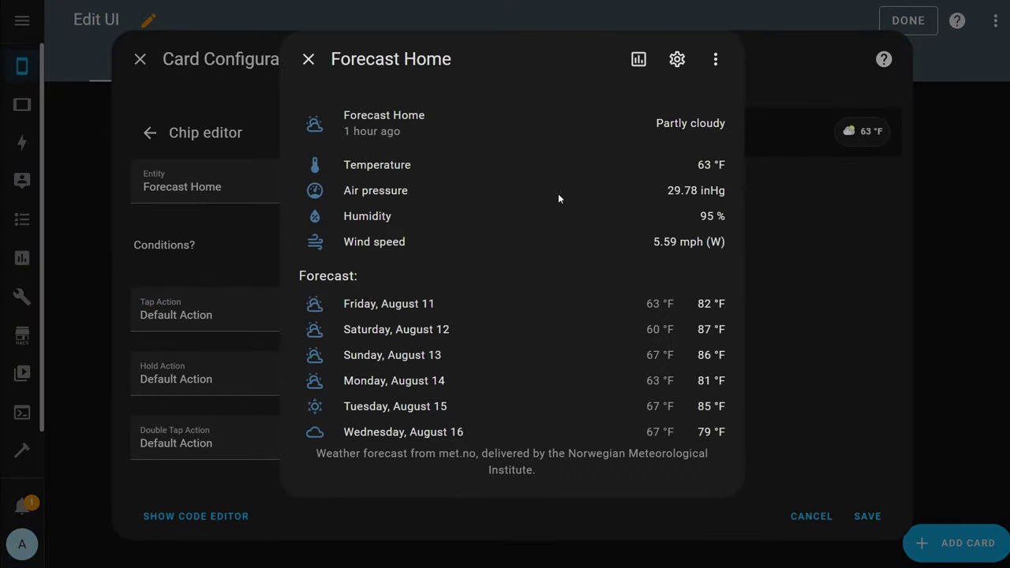
Add an Entity chip to the chips card and set its entity to Meter Plus 534B Humidity
click(308, 59)
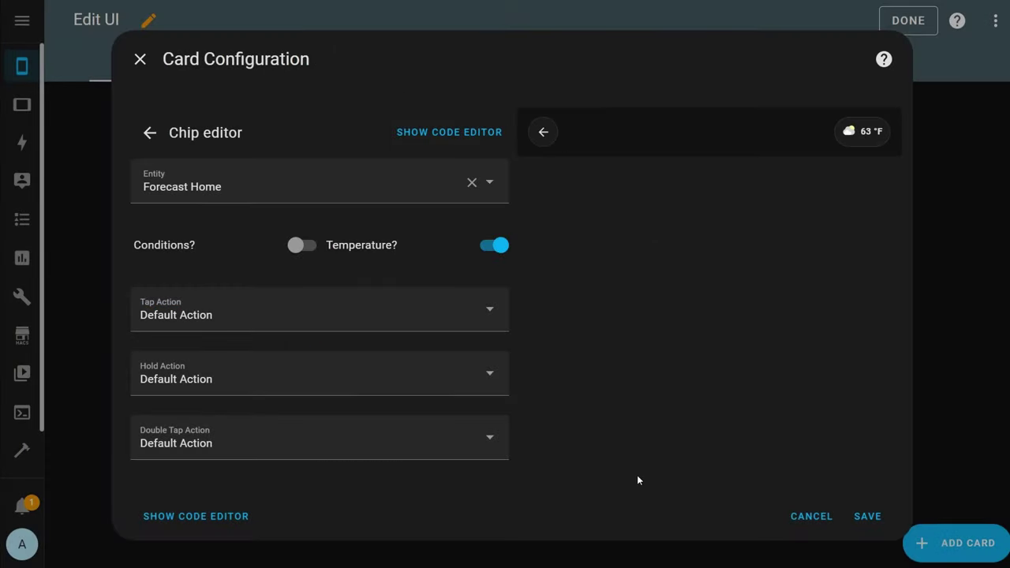
click(149, 133)
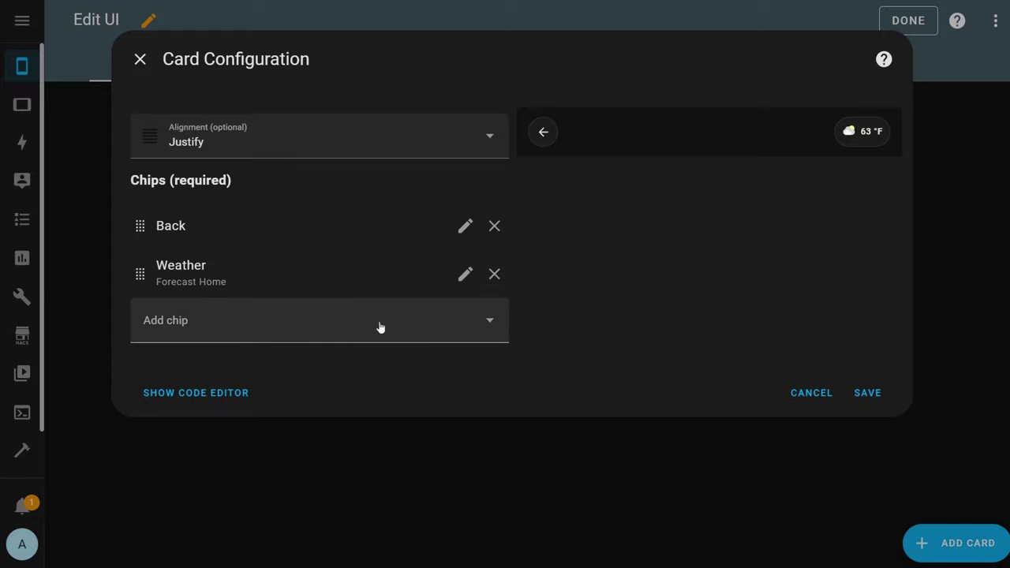
click(211, 334)
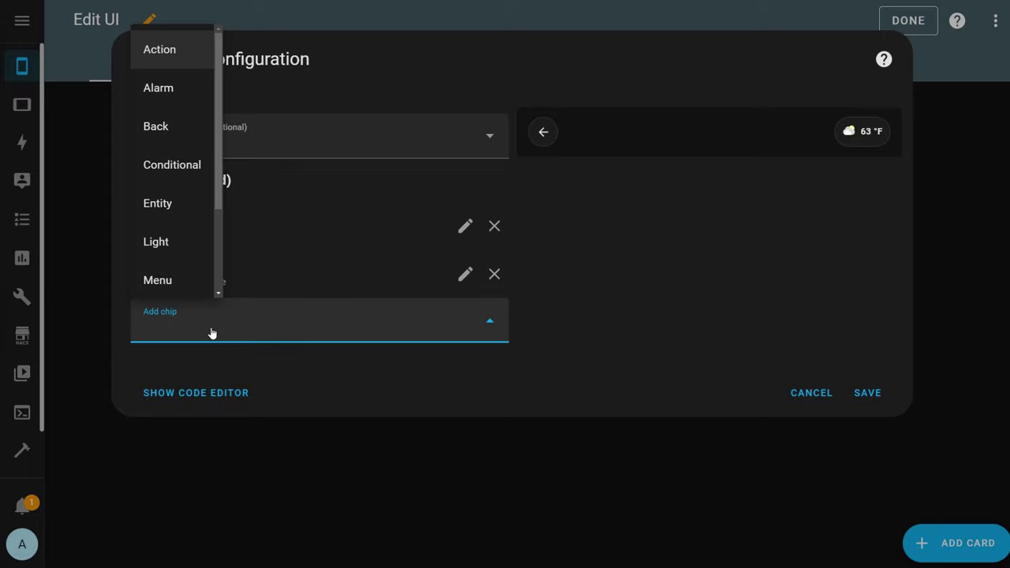
click(150, 205)
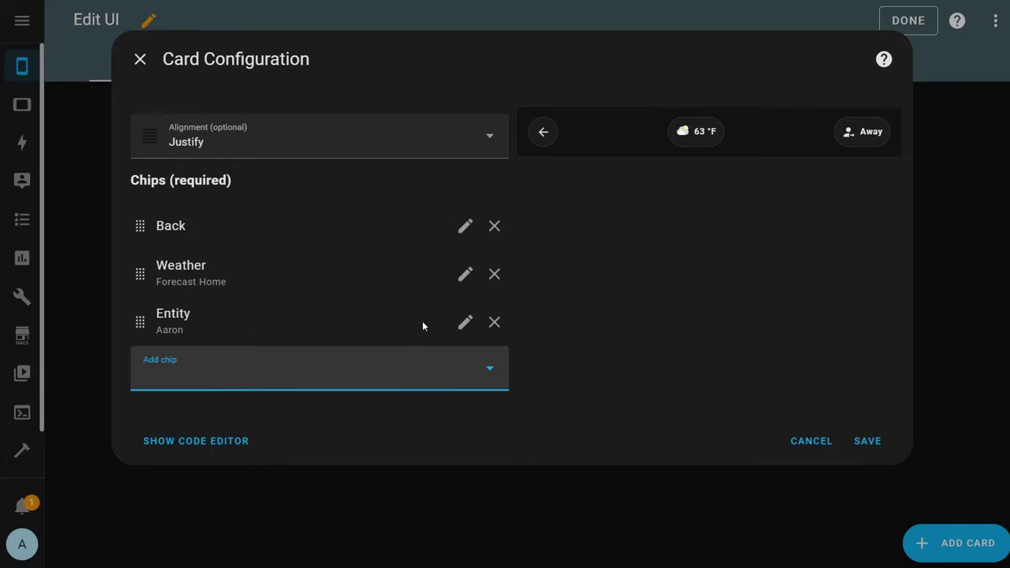
click(465, 322)
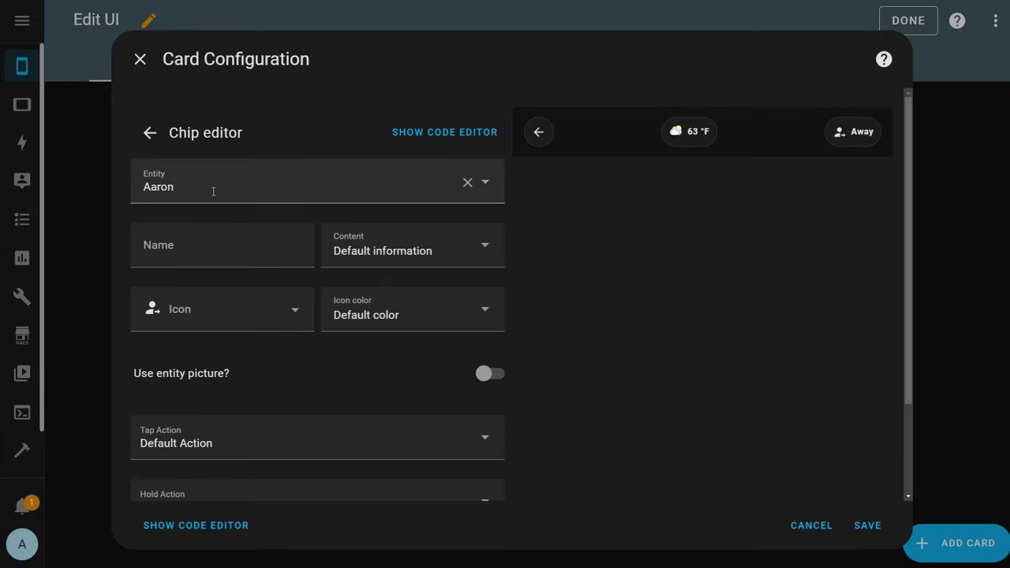
click(467, 183)
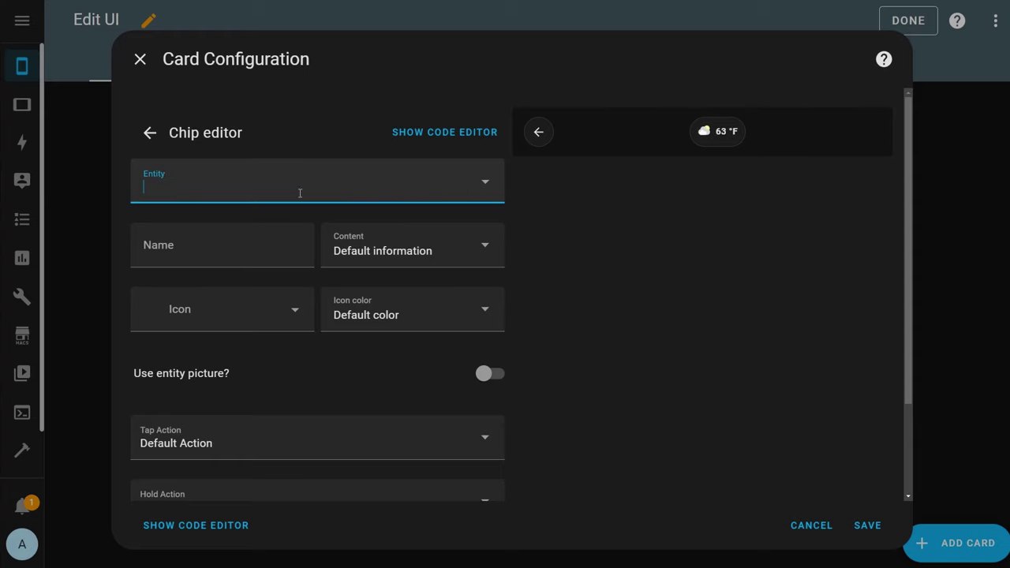
click(160, 187)
text(h)
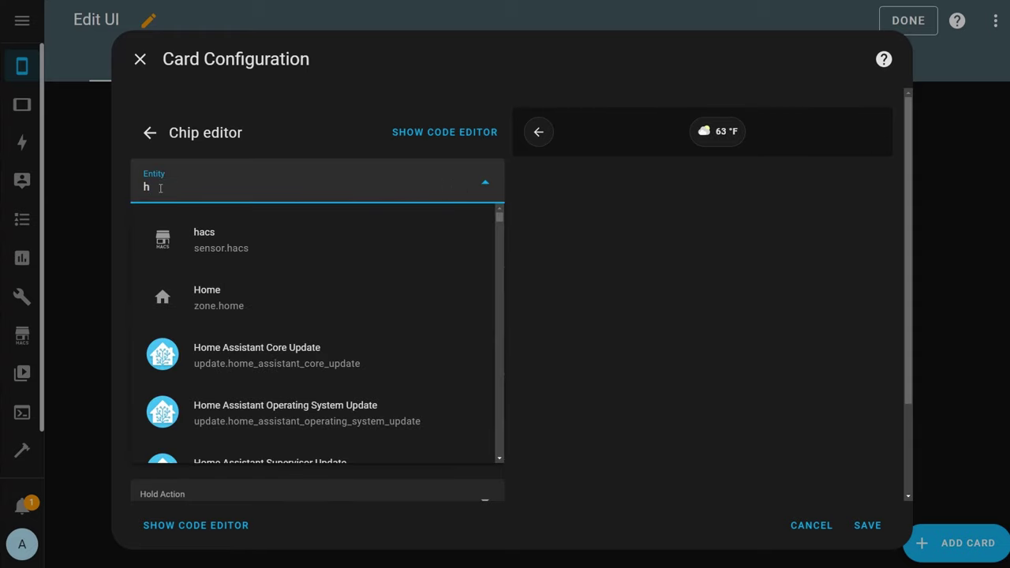
key(BackSpace)
text(meter)
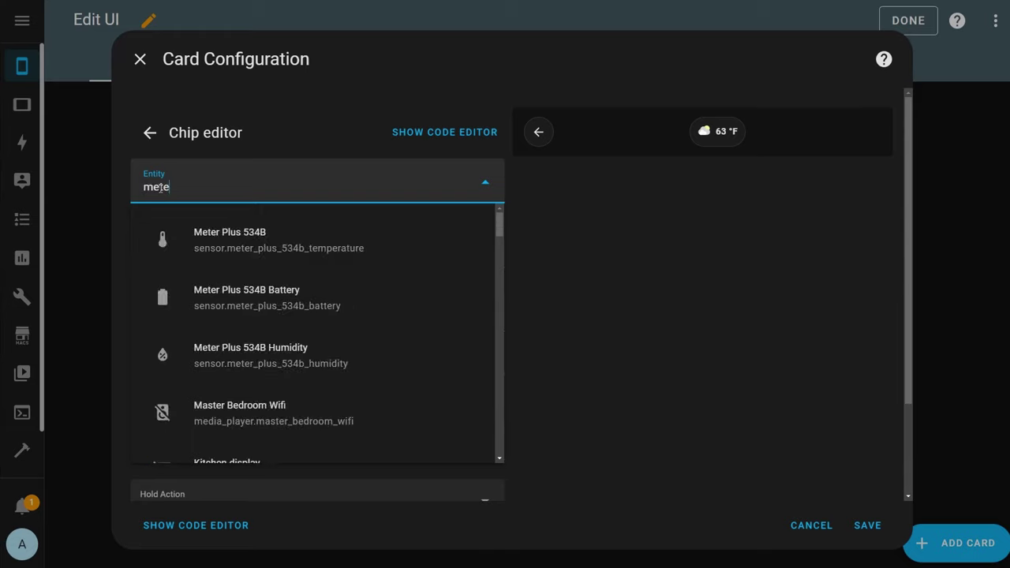
click(313, 354)
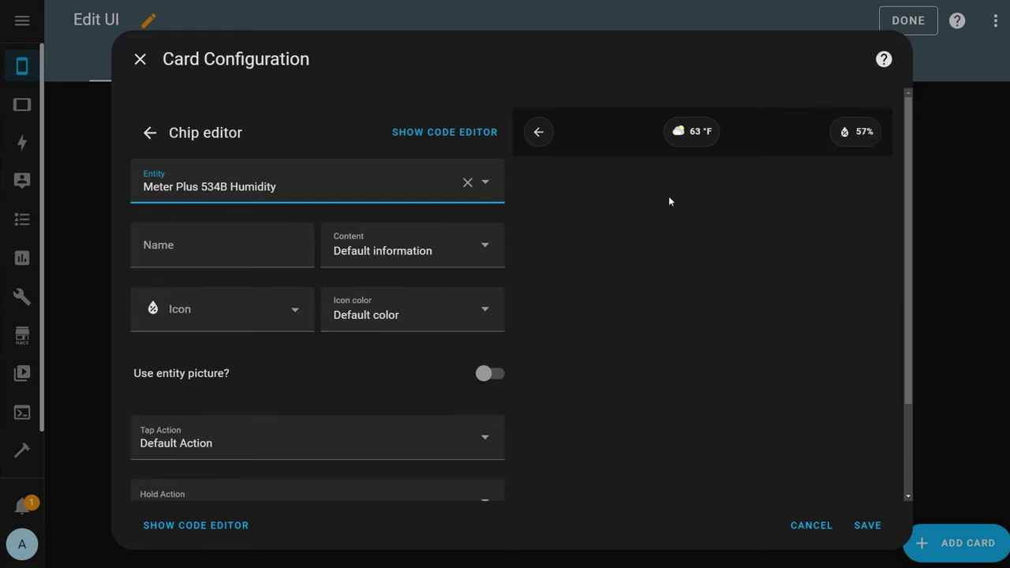
Review the humidity chip's icon choices and remaining options, and return to the list of chips
click(206, 319)
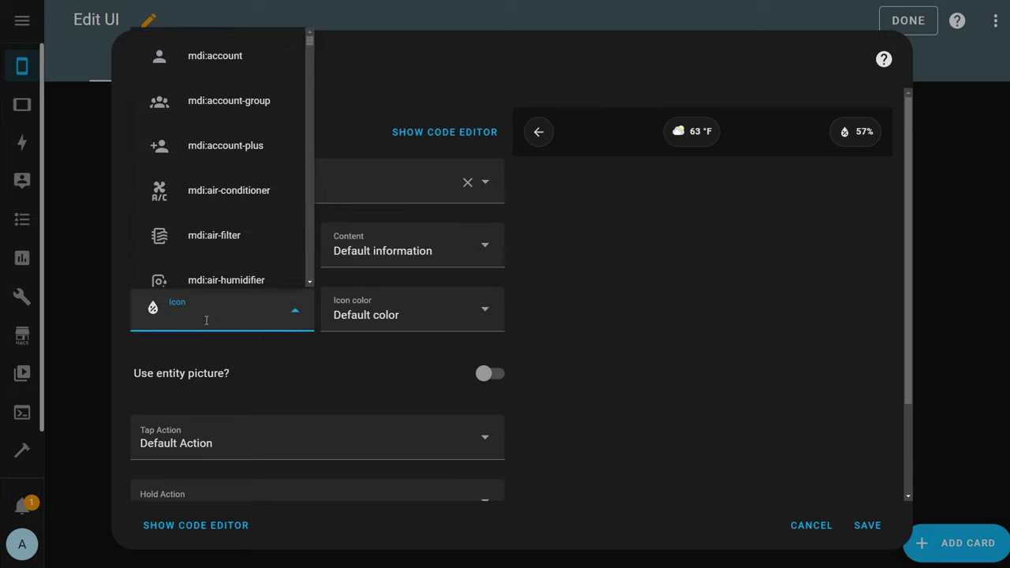
key(Escape)
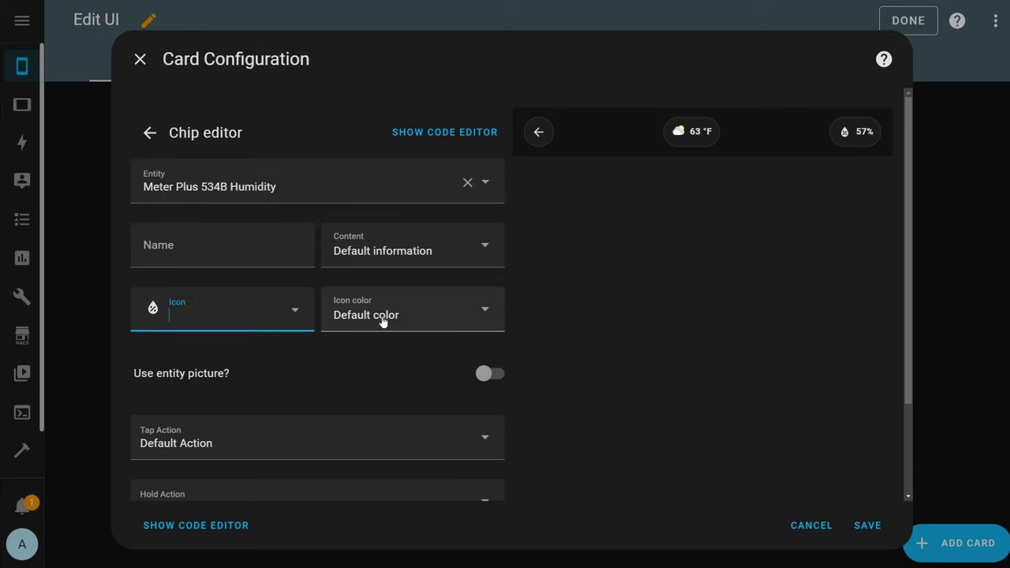
scroll(189, 361, down, 2)
scroll(579, 417, up, 2)
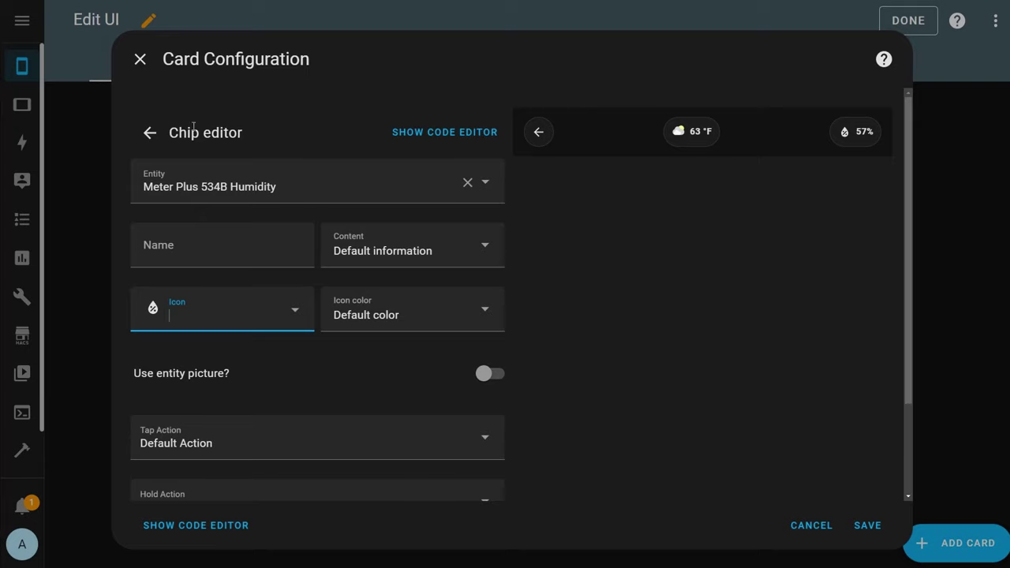
click(149, 133)
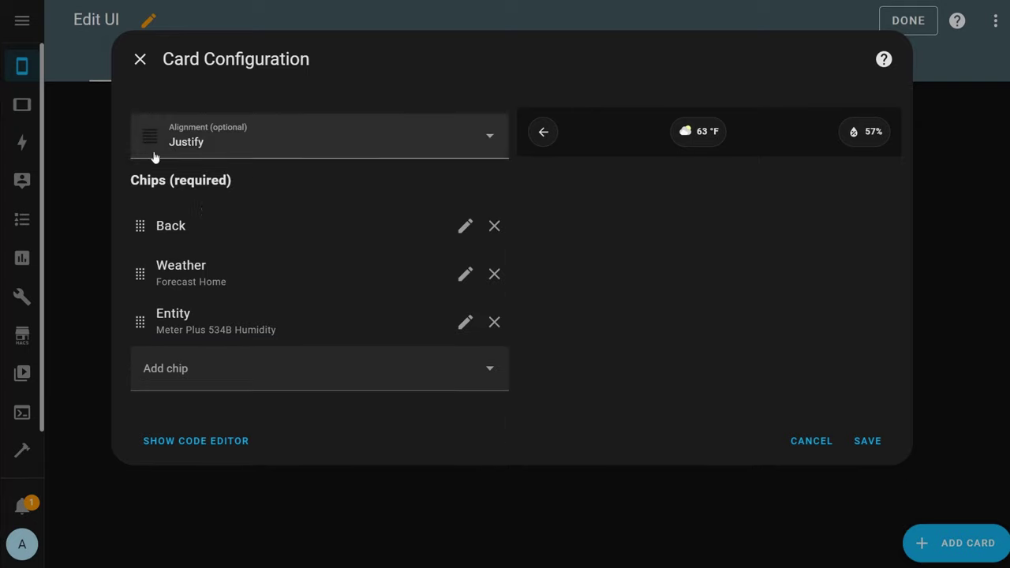
Add a Menu chip to the chips card and check its icon option
click(150, 377)
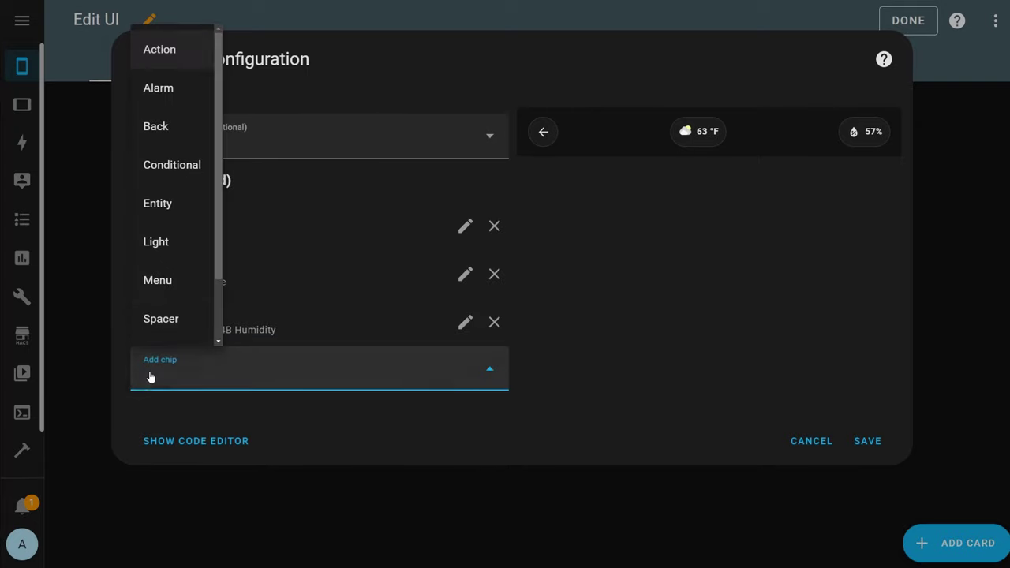
click(176, 289)
click(887, 146)
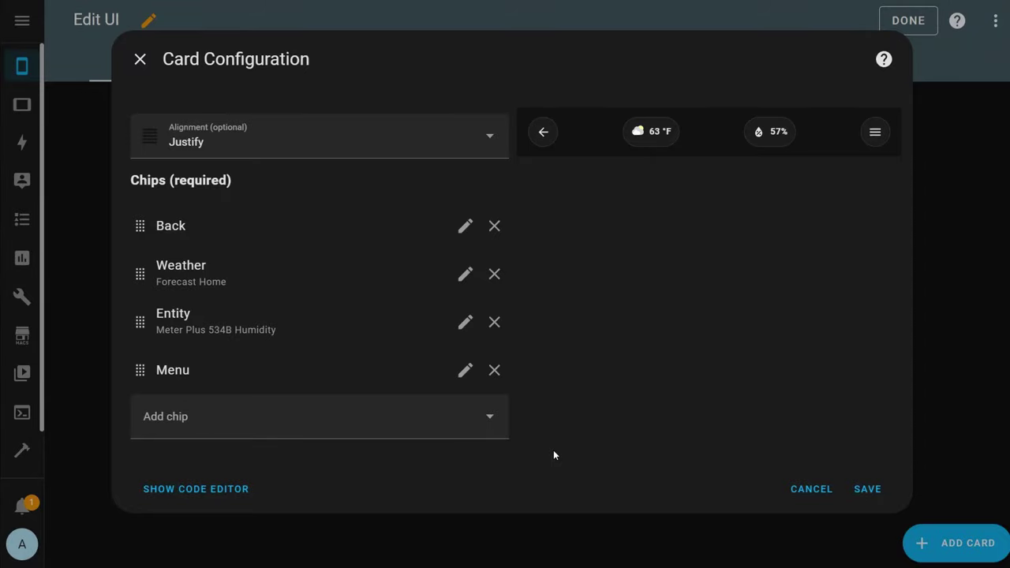
click(466, 371)
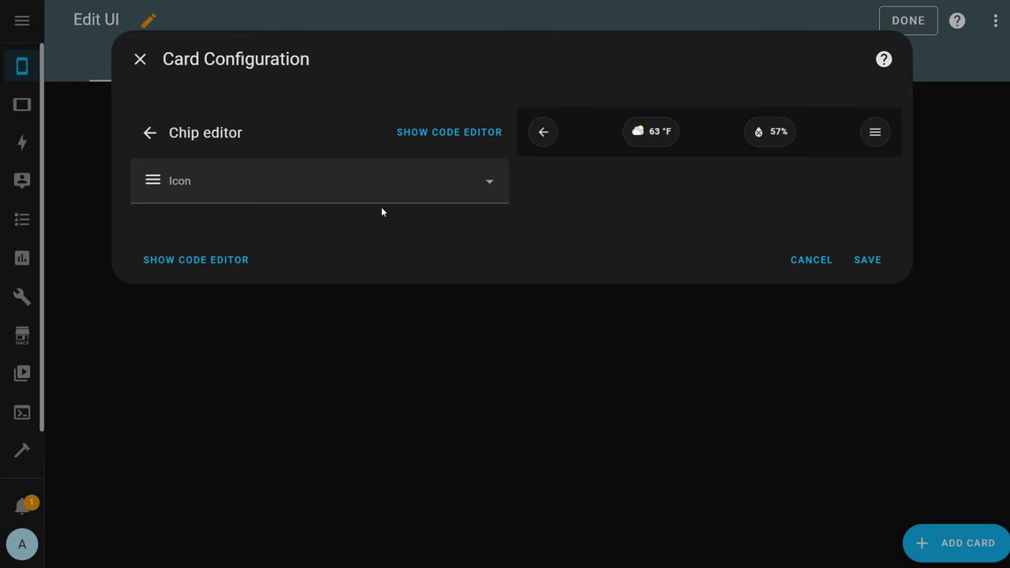
click(291, 188)
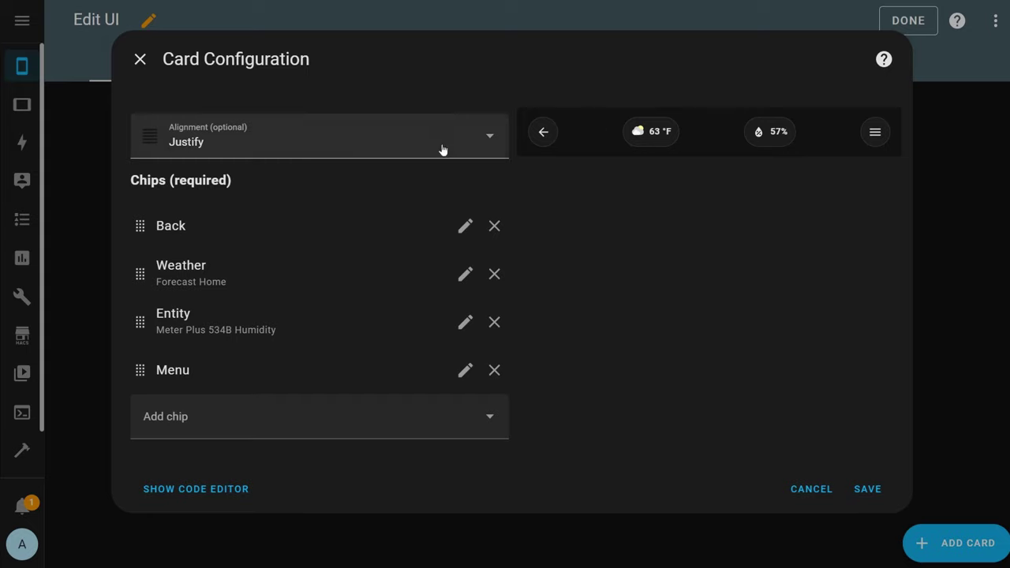
Add two Spacer chips, placing one between Back and Weather and the other between the humidity entity and Menu
click(343, 427)
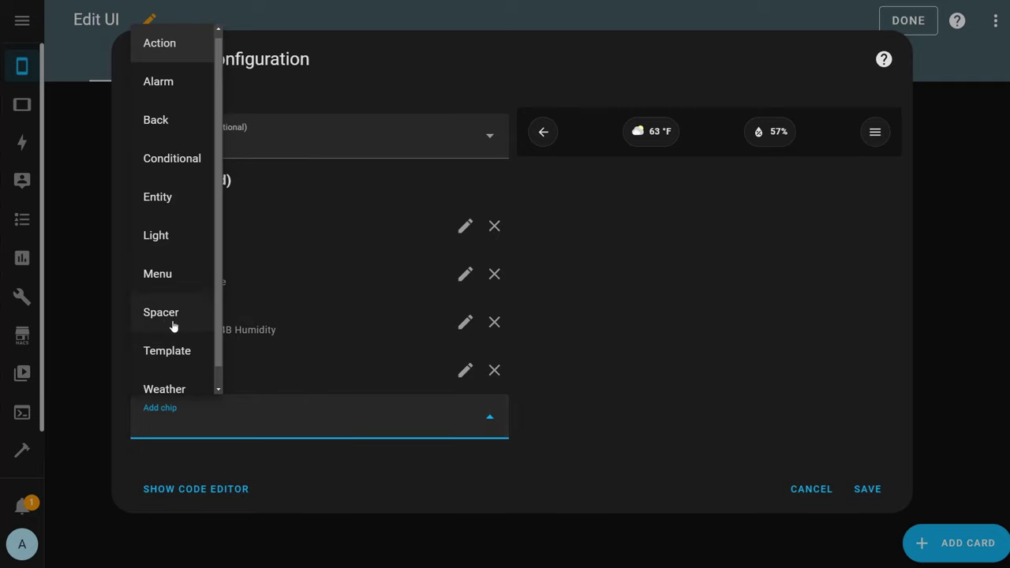
click(169, 320)
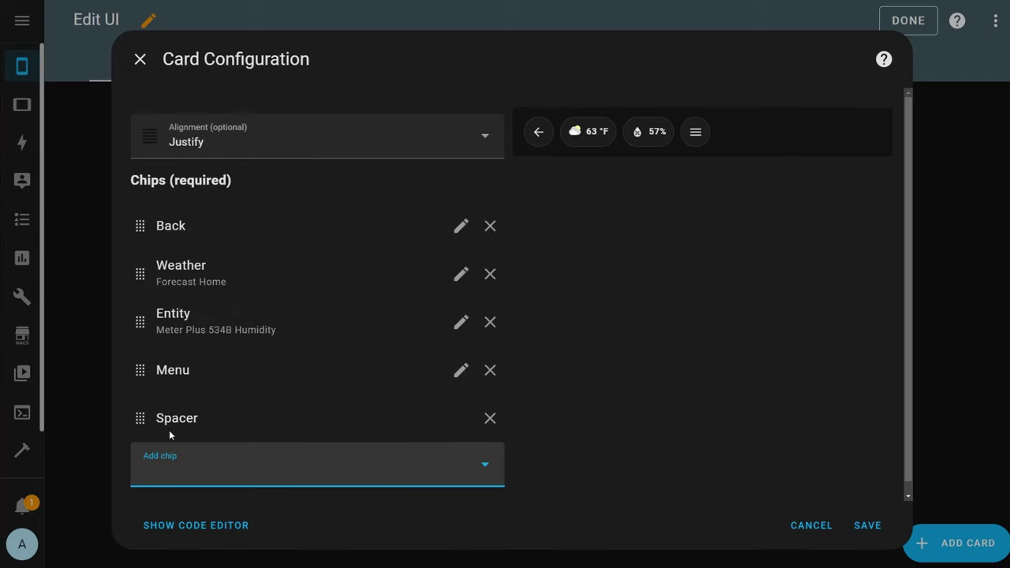
drag(140, 424, 139, 276)
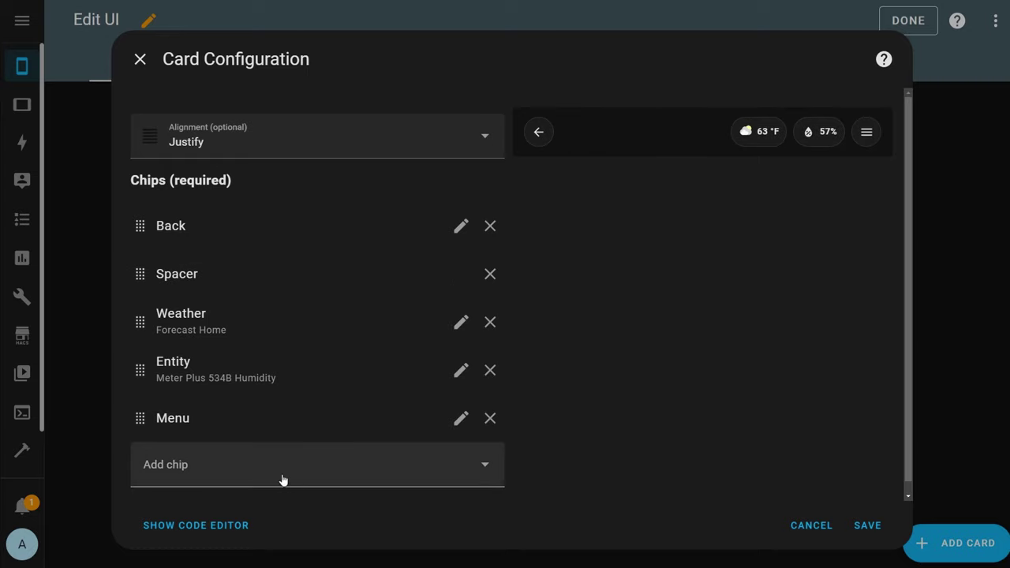
click(255, 471)
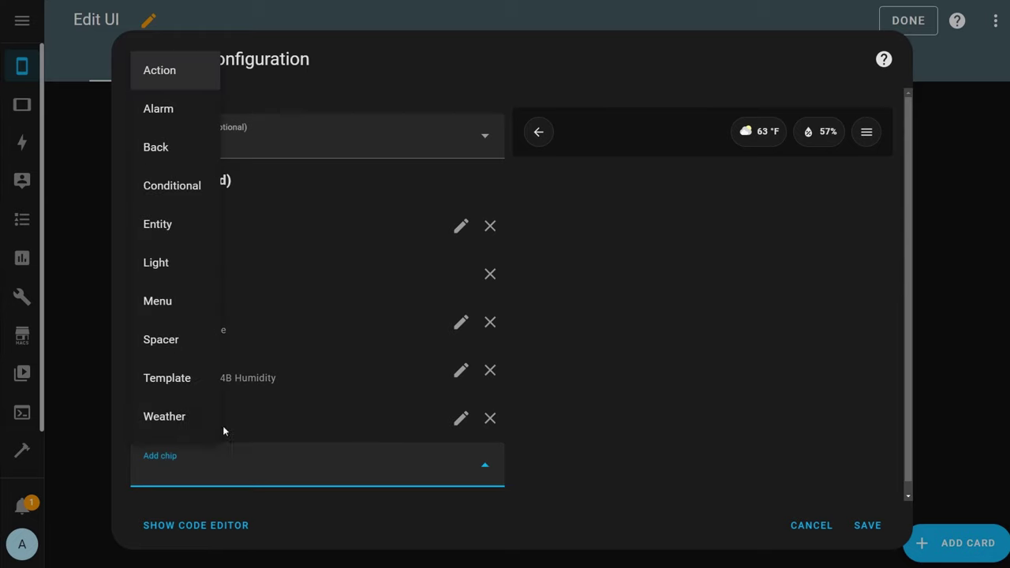
click(184, 348)
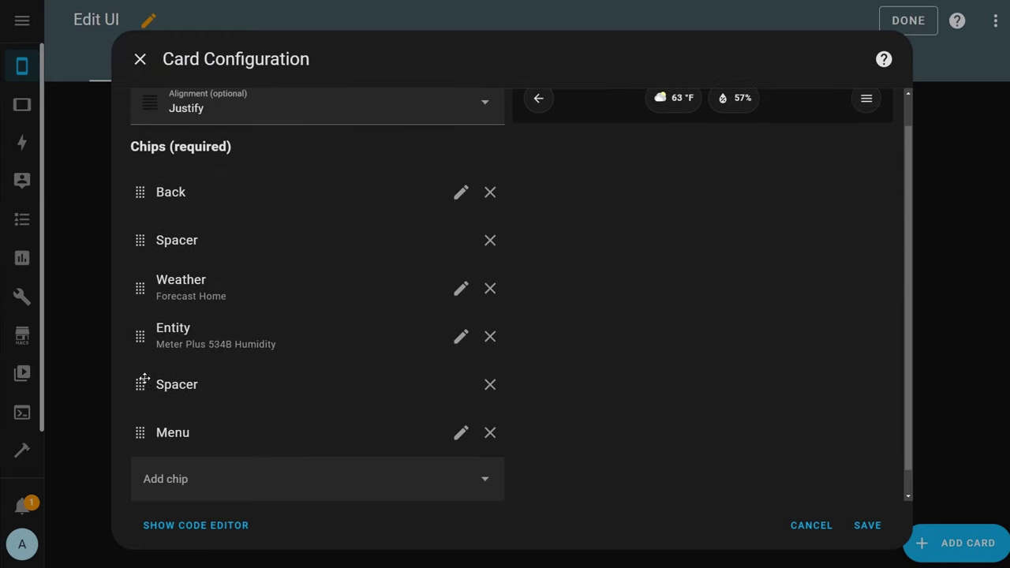
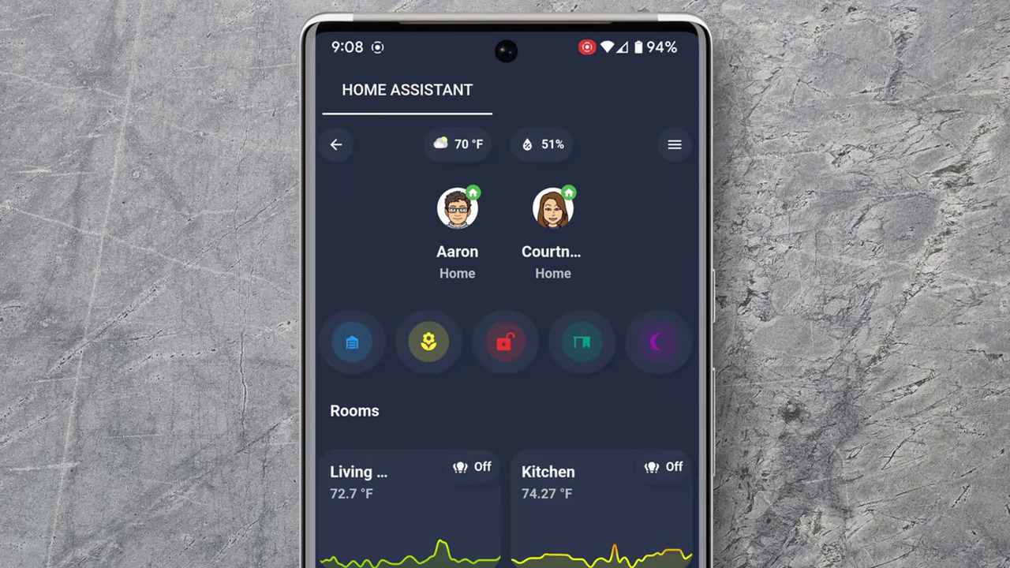
Examine the details of both person cards on the finished phone dashboard
click(457, 209)
click(332, 96)
click(537, 207)
click(332, 95)
drag(486, 215, 514, 316)
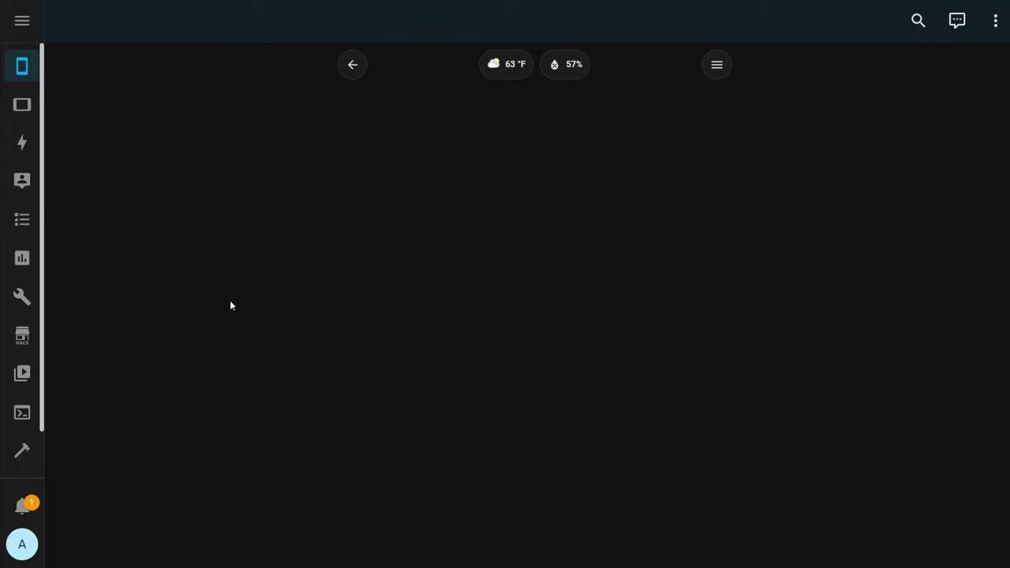
Create a new zone named Test Zone in the Areas & Zones settings
scroll(22, 411, down, 1)
click(22, 447)
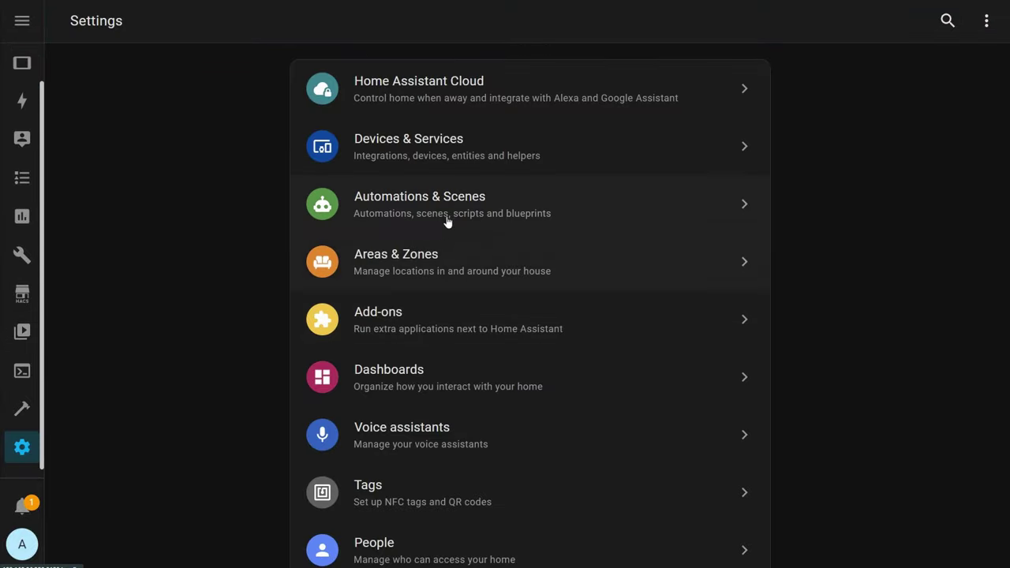
click(430, 265)
click(560, 19)
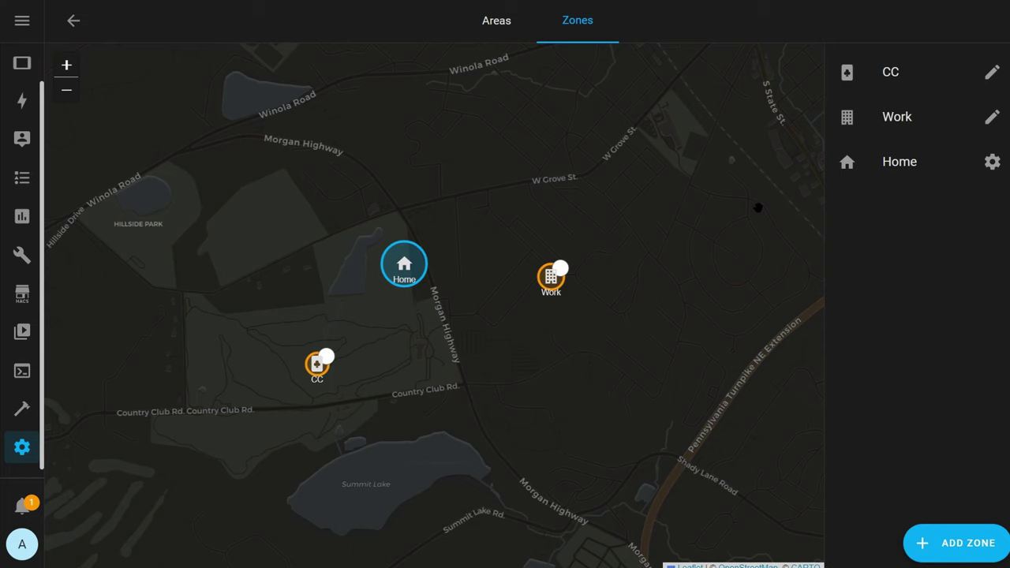
click(955, 543)
click(374, 114)
text(Tst Zone)
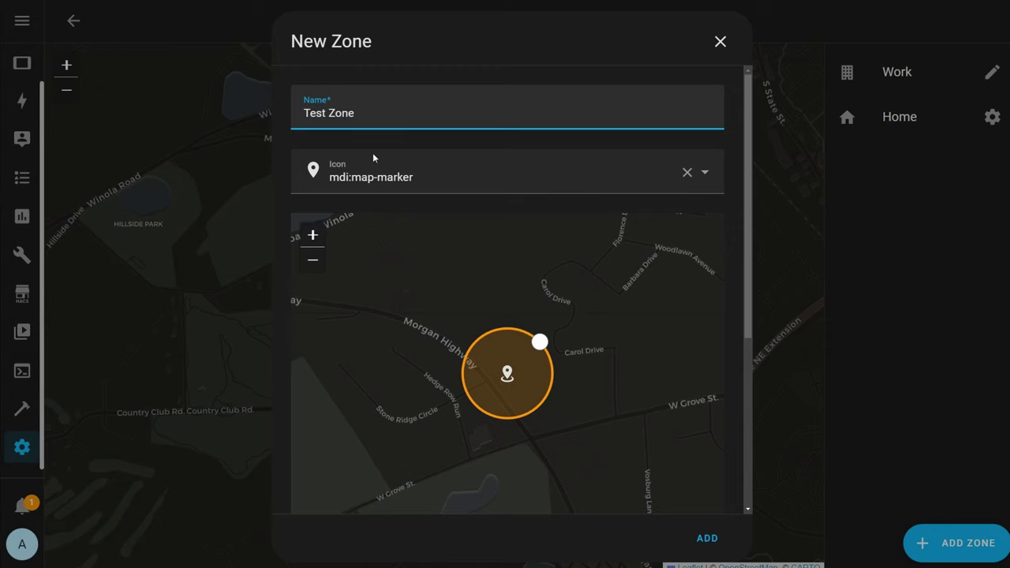
key(Tab)
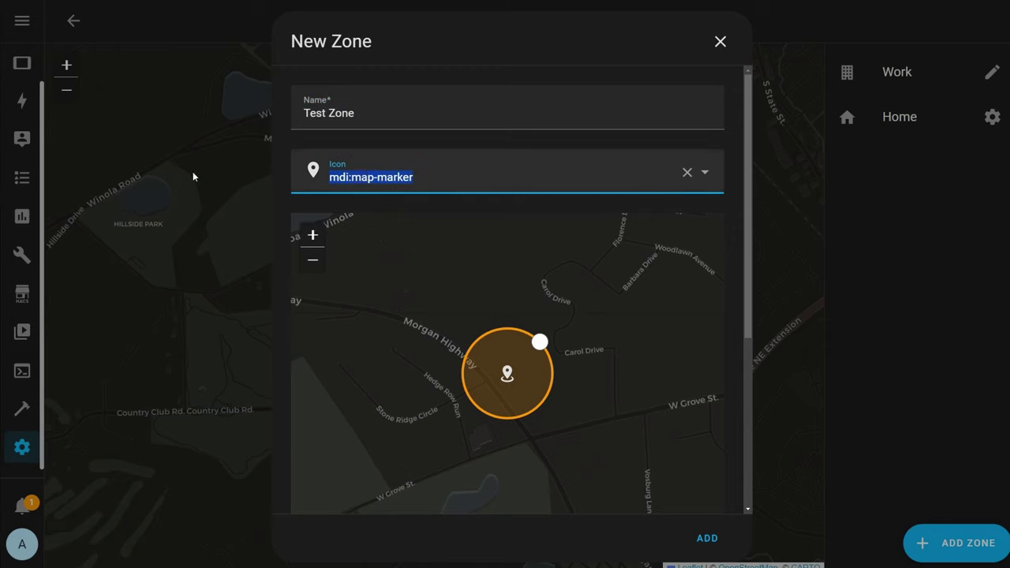
click(719, 544)
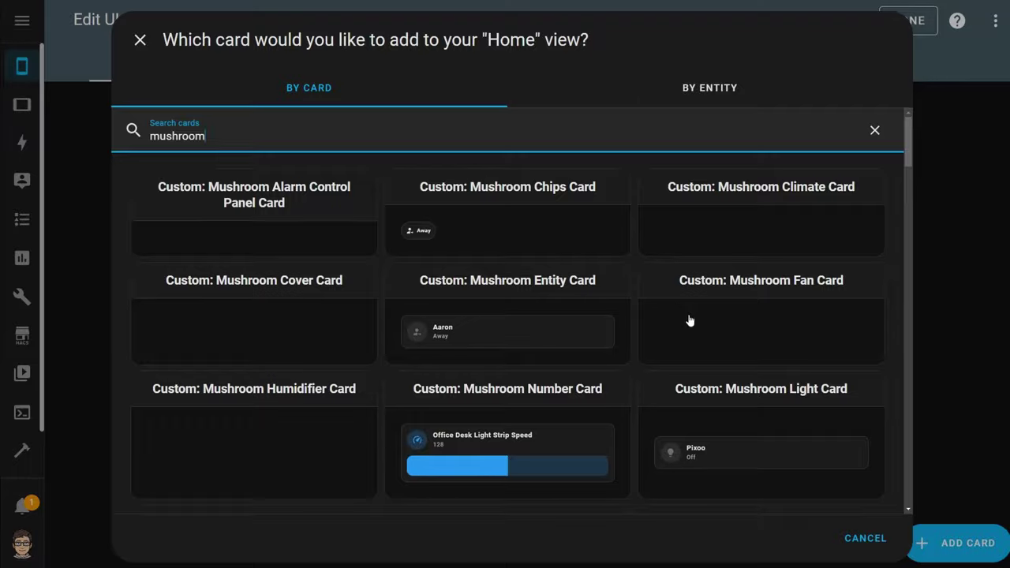
Add a Mushroom Person card with the entity picture and Vertical layout, and save the horizontal stack holding the two person cards
scroll(705, 330, down, 4)
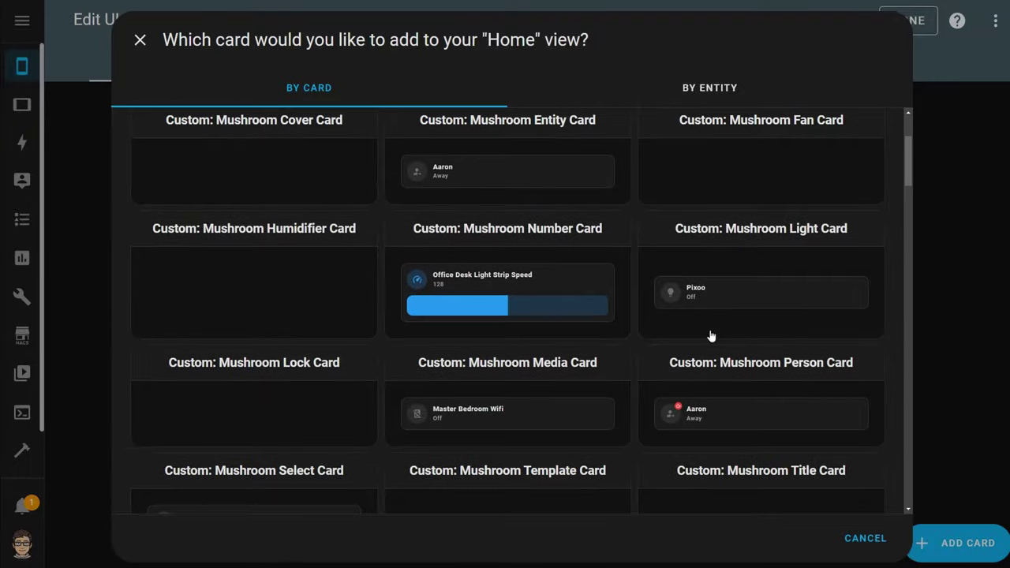
click(764, 434)
scroll(219, 270, down, 3)
click(218, 266)
click(191, 383)
scroll(253, 338, up, 3)
click(246, 346)
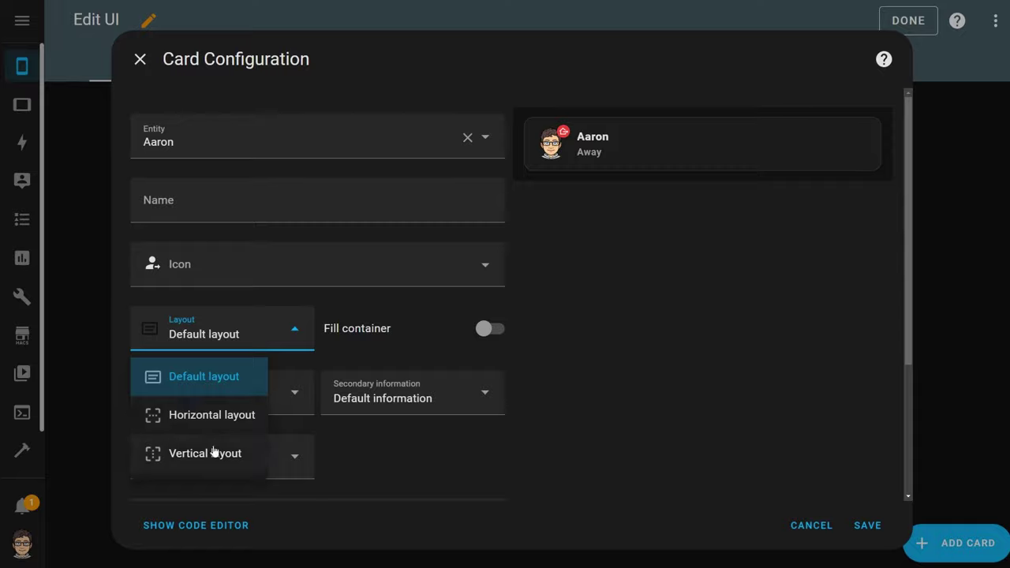
click(214, 446)
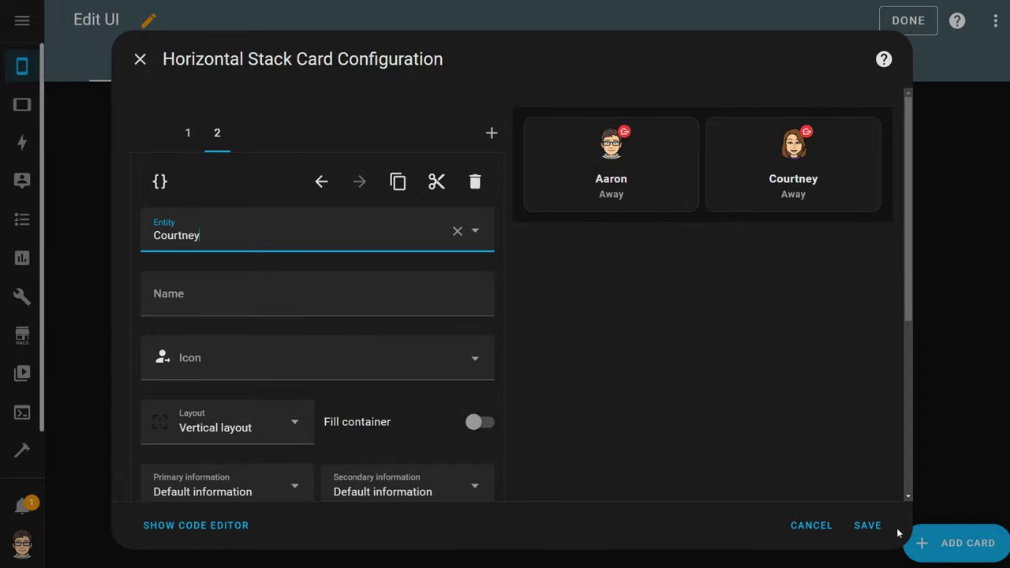
click(869, 526)
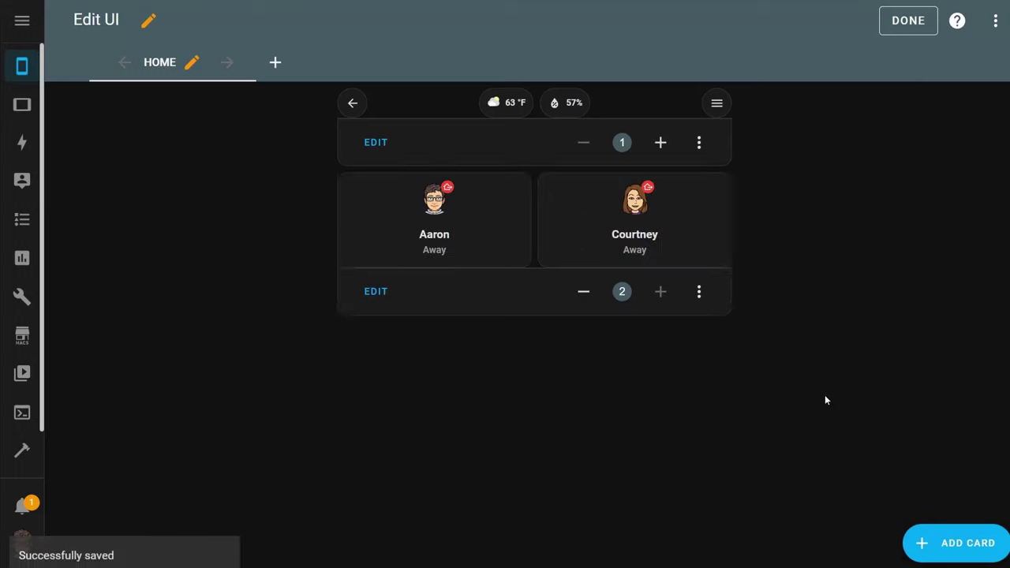
Add an empty Mushroom Title Card to the horizontal stack that holds the two person cards
click(377, 291)
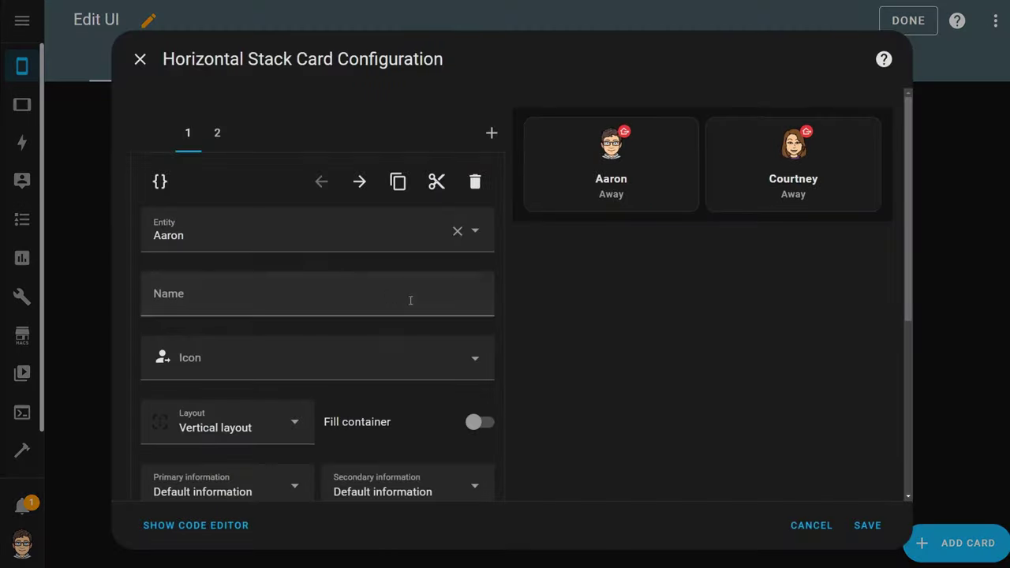
click(490, 138)
text(mushroom)
scroll(309, 292, down, 10)
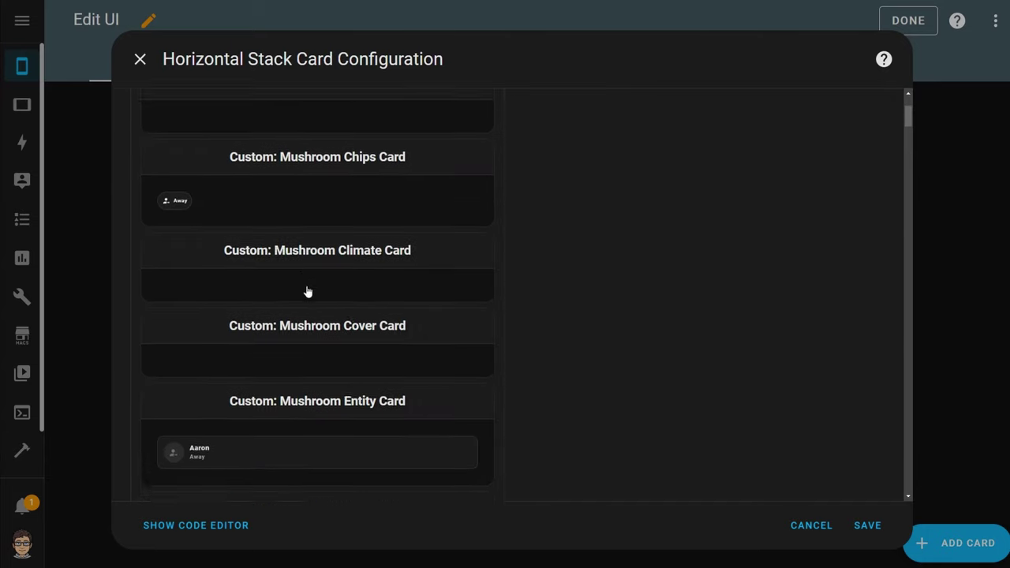
scroll(397, 386, down, 6)
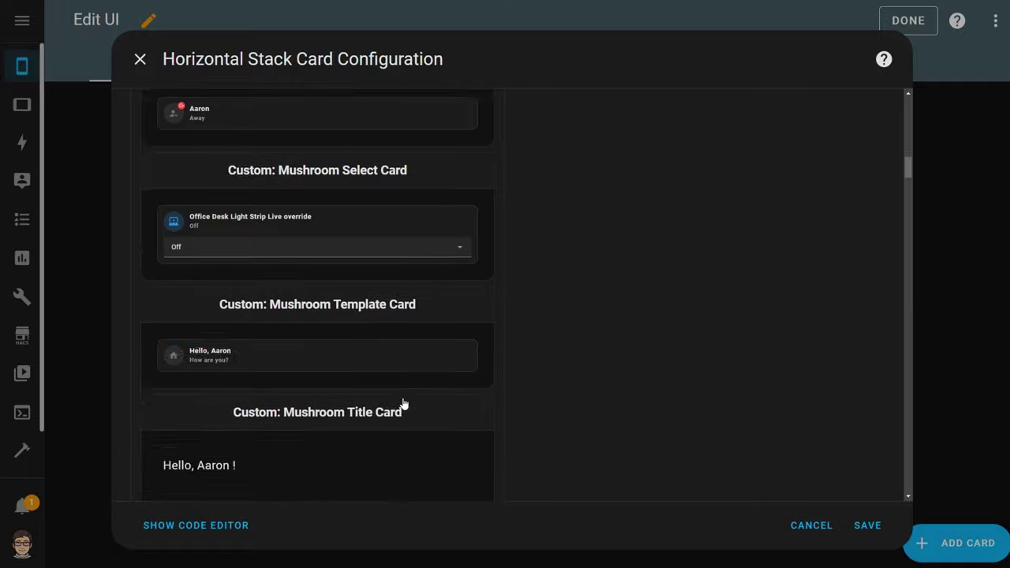
click(400, 408)
Duplicate the empty title card and move one copy to the first position in the stack
click(398, 182)
click(321, 182)
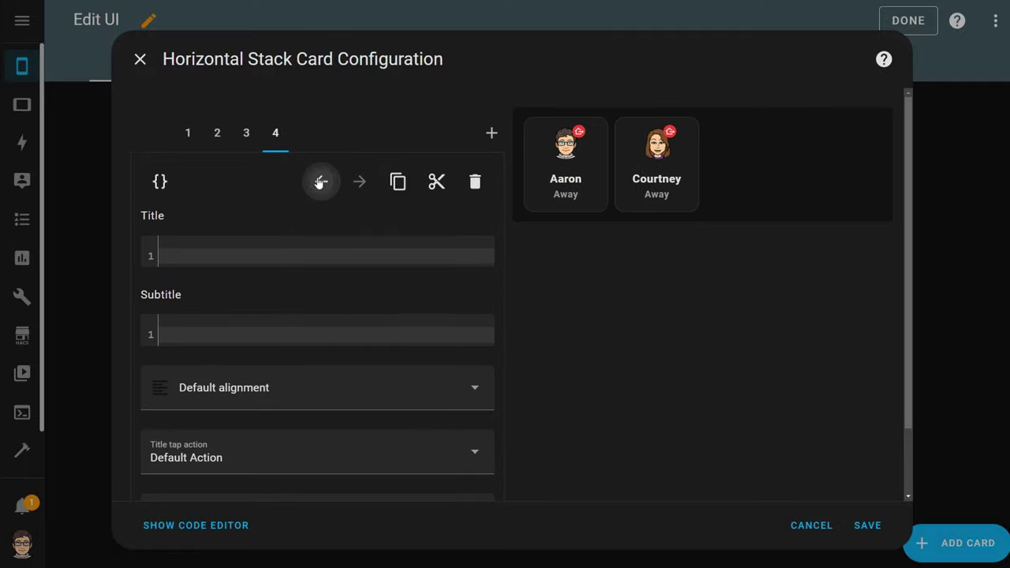
click(321, 181)
click(322, 181)
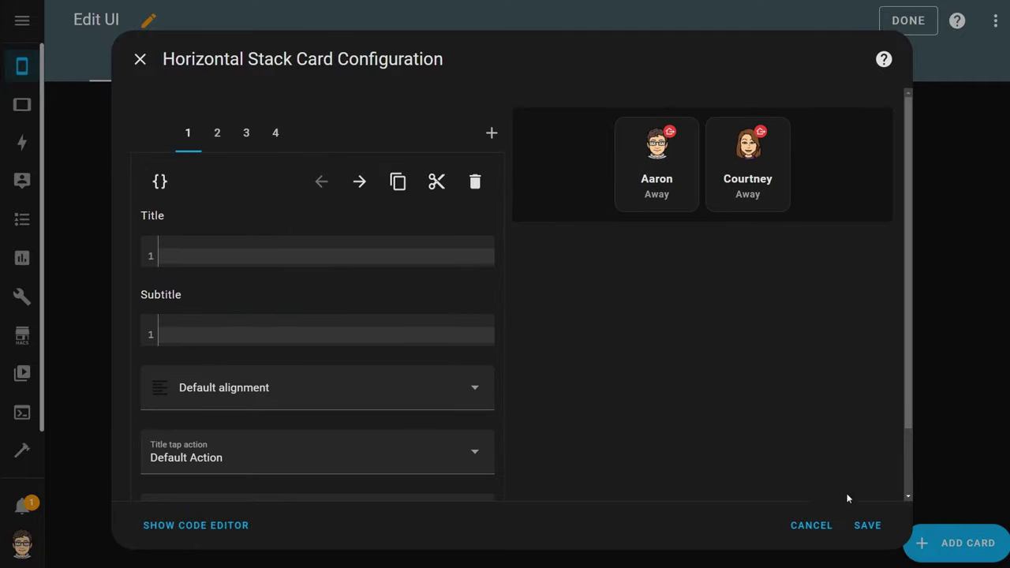
Add an ha-card style to the first person card's YAML with background-color rgba(0,0,0,0), box-shadow none and border 0px
click(218, 134)
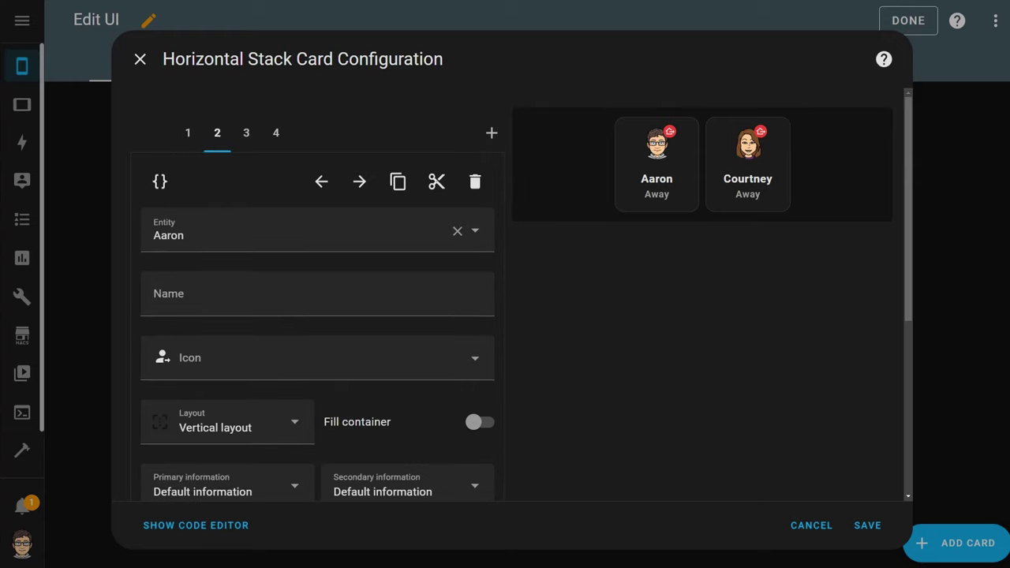
click(160, 183)
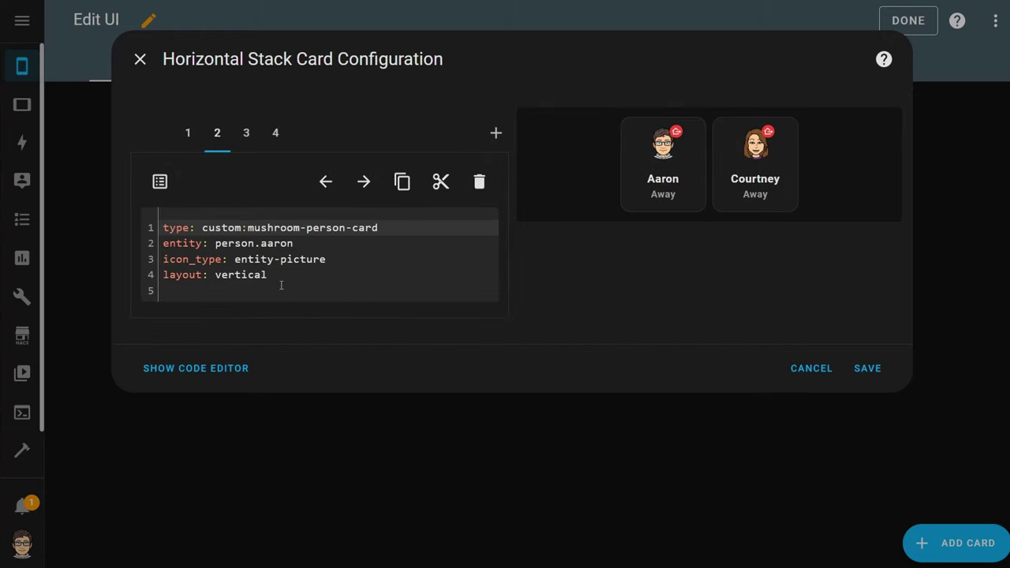
click(187, 285)
text(style: |   ha-card {     background-color: rgba(0,0,0,0);     box-shadow: none;     border: 0px;   })
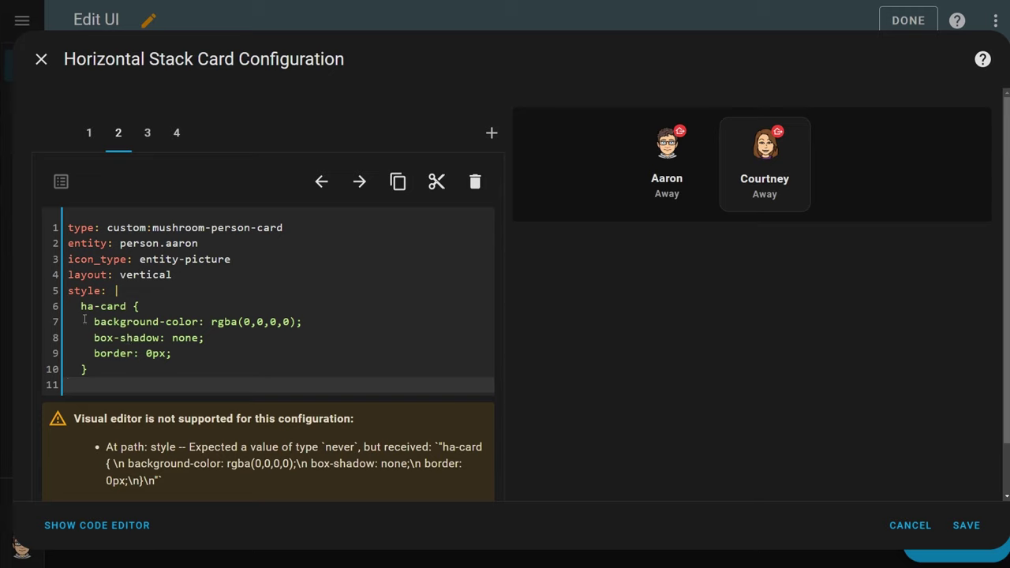
Give the second person card the same transparent ha-card style without shadow or border, and save the horizontal stack
click(155, 135)
click(160, 183)
click(171, 291)
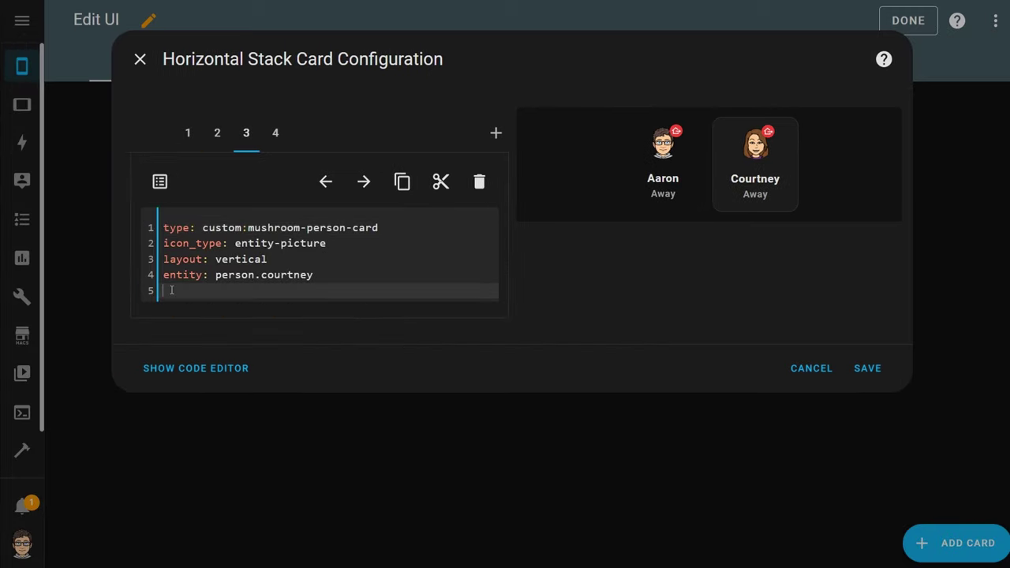
text(style: |   ha-card {     background-color: rgba(0,0,0,0);     box-shadow: none;     border: 0px;   })
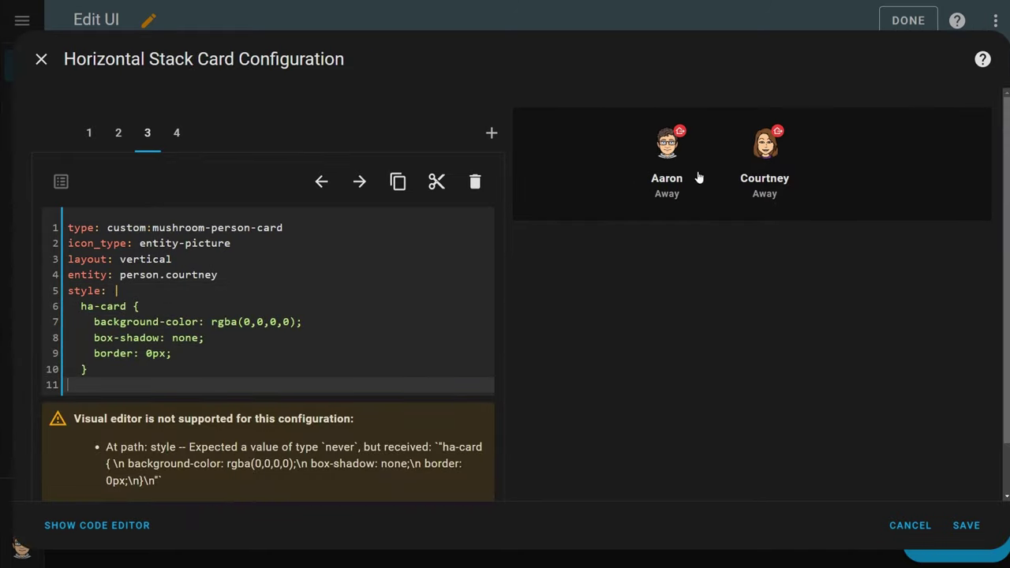
click(967, 525)
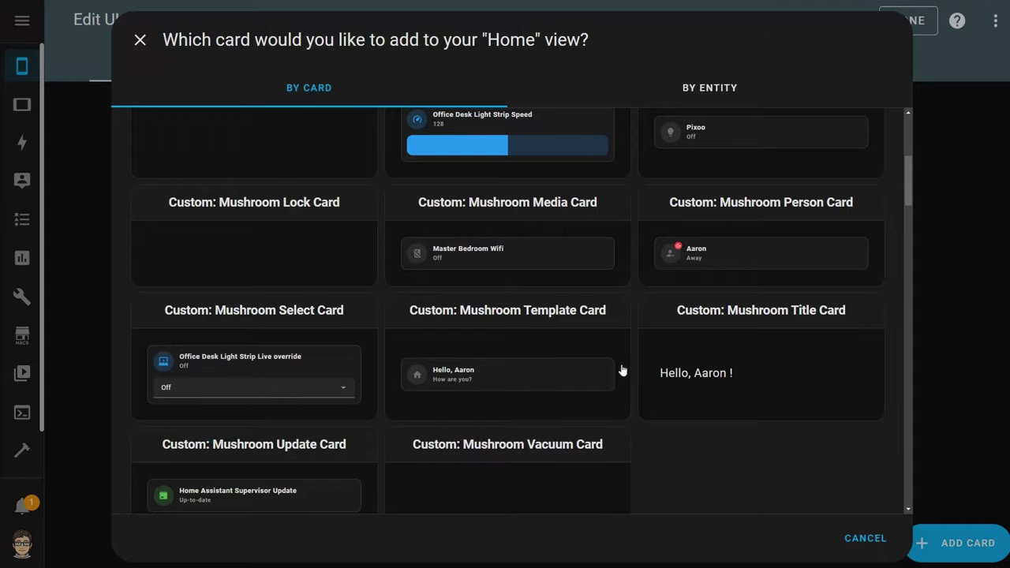
Add a Mushroom Template Card and clear its default primary information, secondary information and icon
click(594, 365)
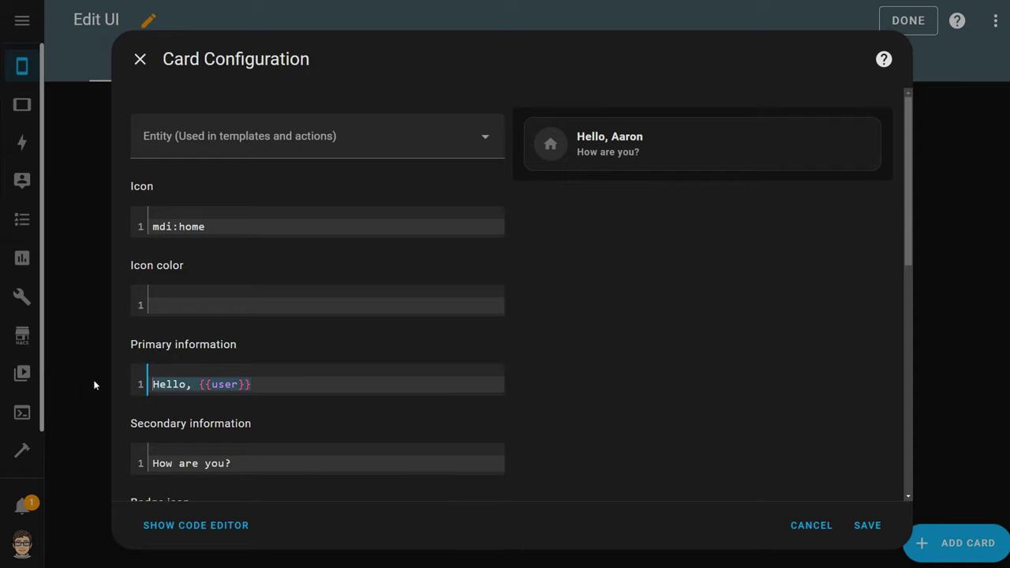
key(BackSpace)
key(BackSpace)
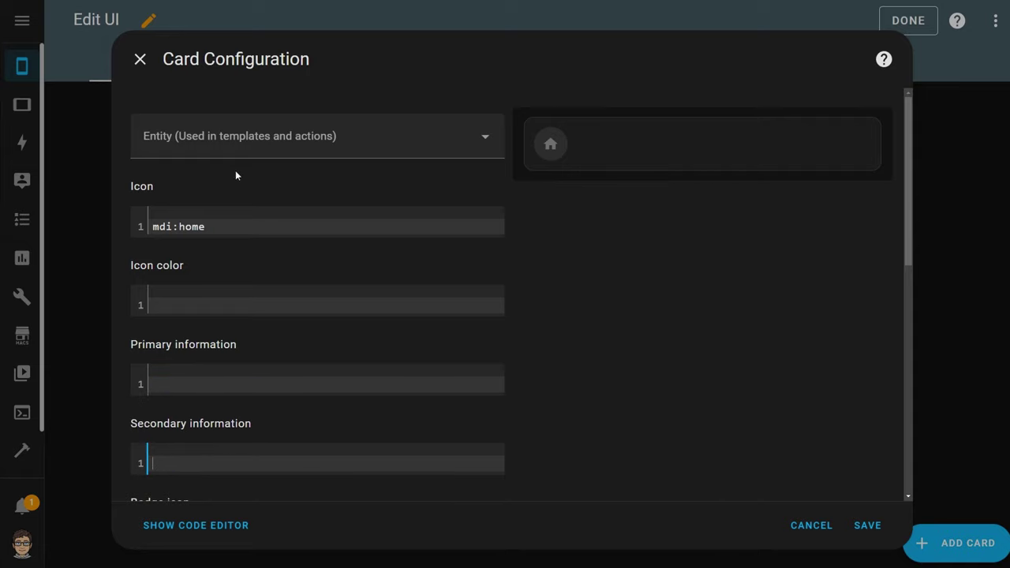
key(BackSpace)
Examine the template card's entity, badge, picture, layout, multiline and action options
click(280, 139)
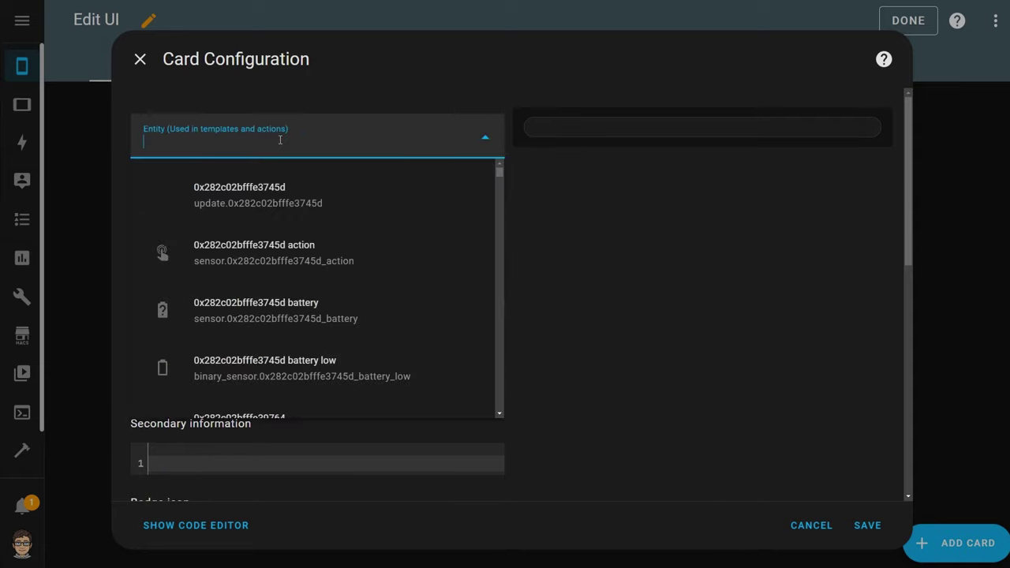
click(518, 210)
scroll(175, 292, down, 4)
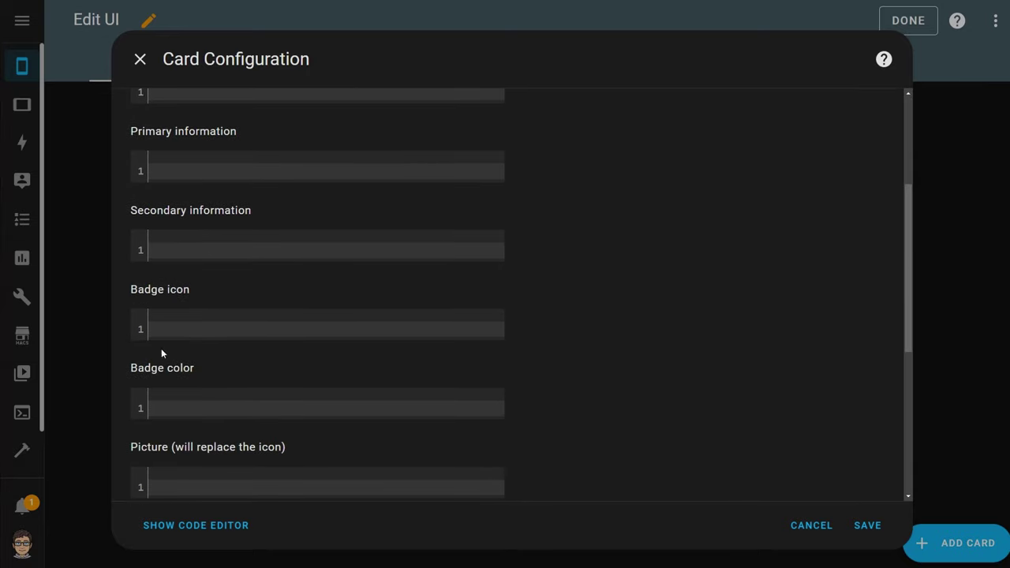
scroll(251, 387, down, 2)
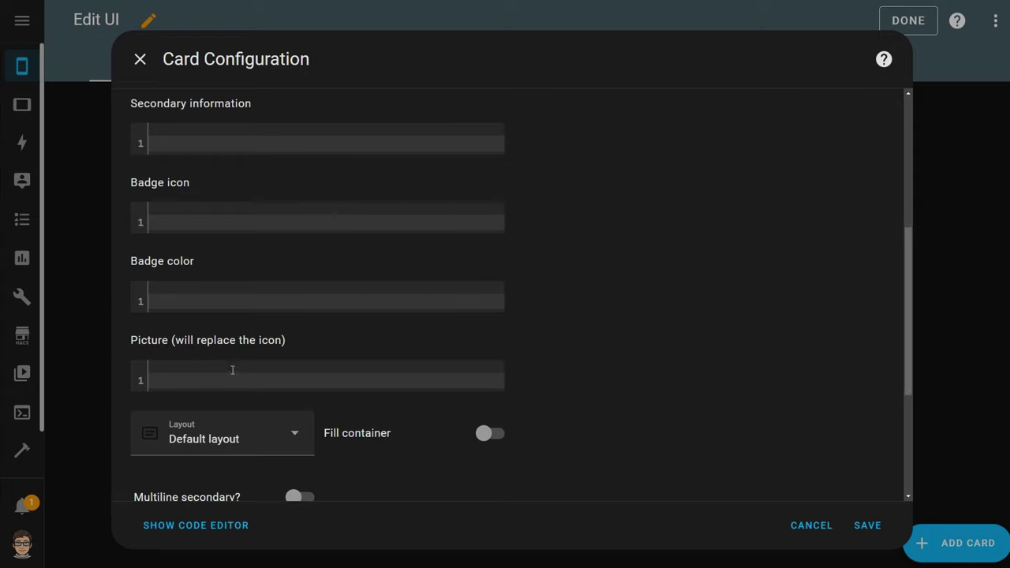
scroll(577, 379, down, 2)
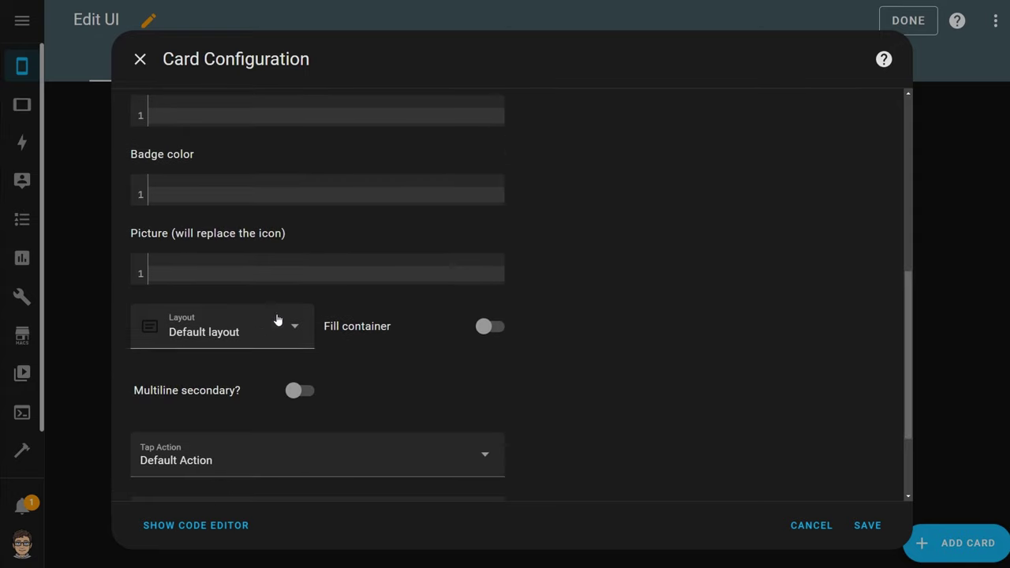
scroll(308, 362, down, 2)
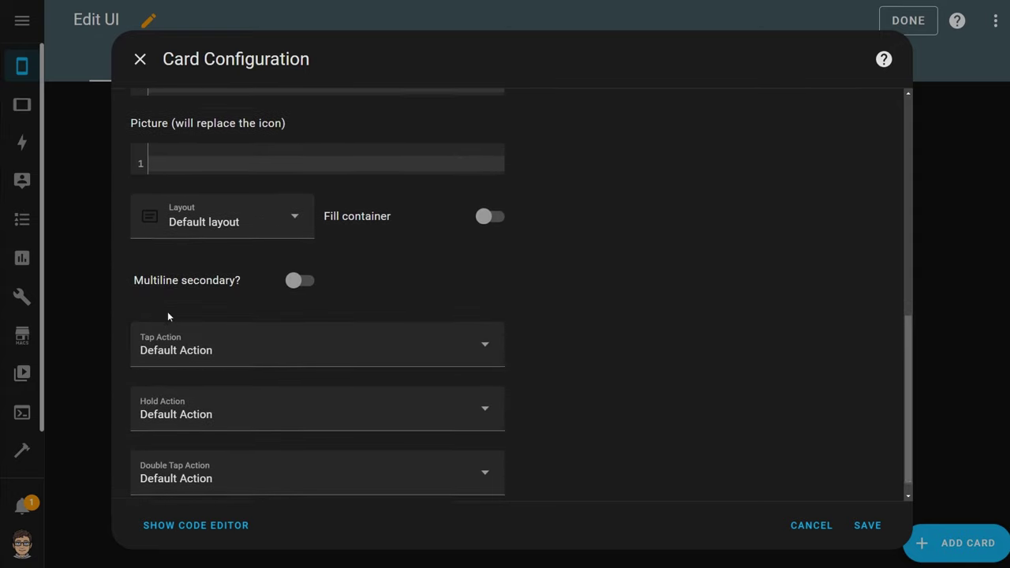
scroll(386, 389, down, 1)
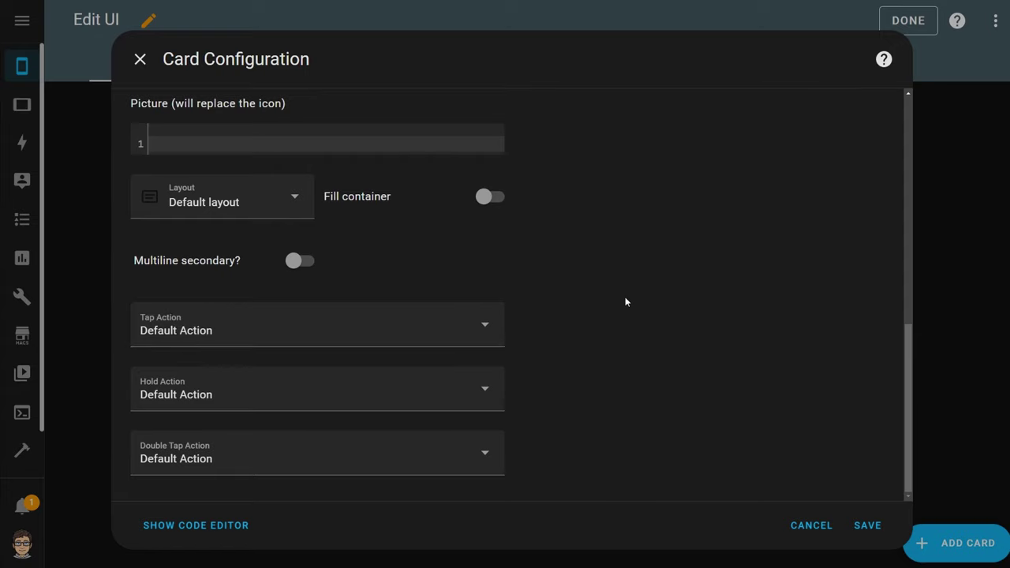
scroll(627, 338, up, 5)
click(231, 304)
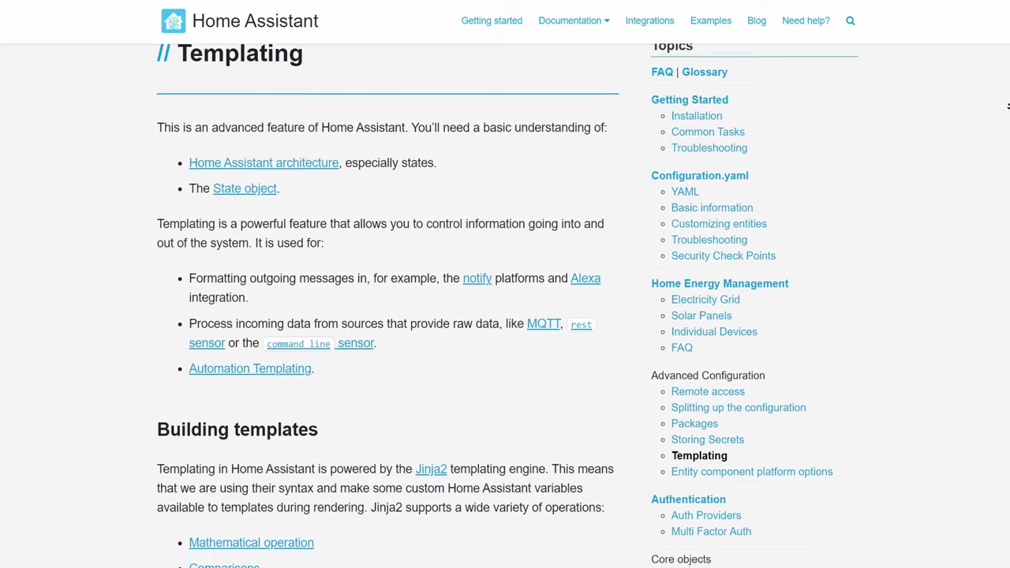
Read the Home Assistant Templating documentation, from building templates and important template rules to reusing templates
drag(1008, 105, 1008, 116)
scroll(1007, 117, down, 6)
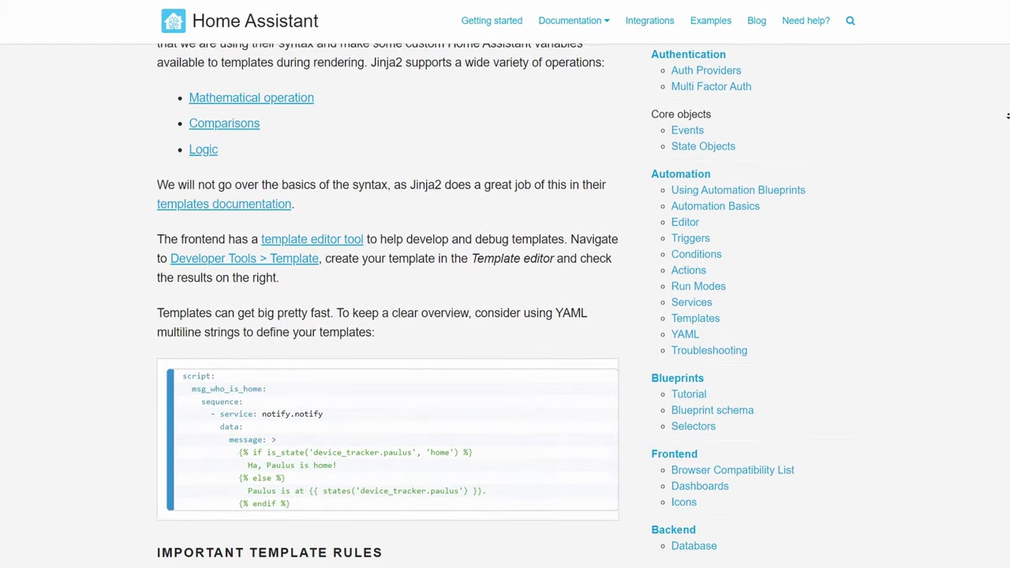
scroll(1008, 116, down, 6)
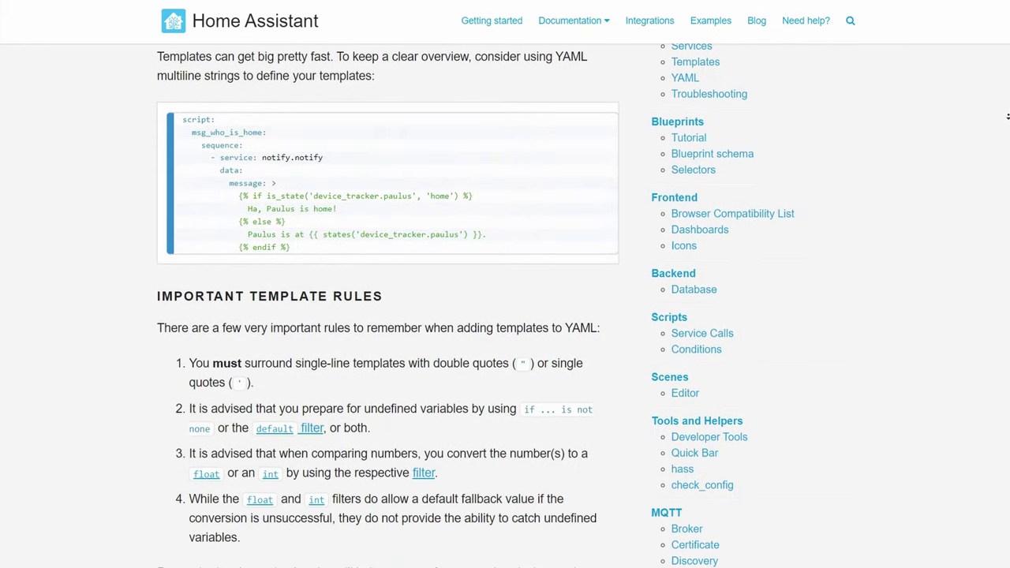
scroll(1008, 116, down, 6)
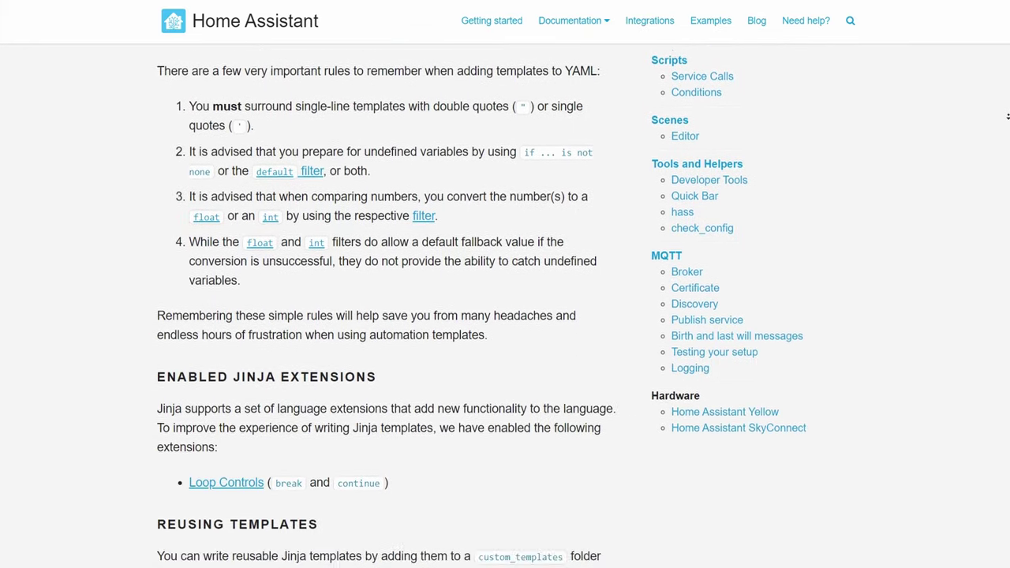
scroll(1008, 116, down, 6)
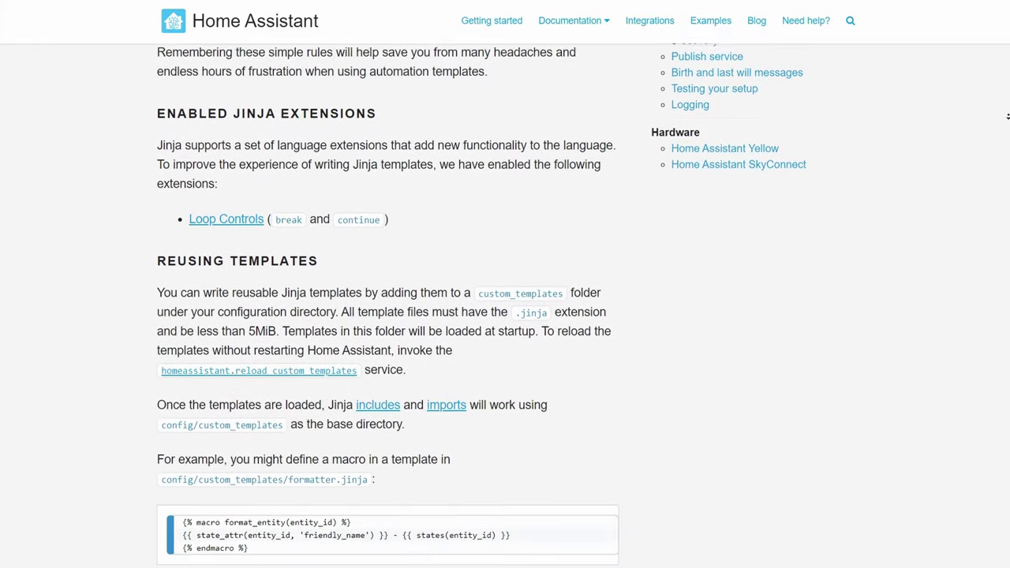
scroll(1008, 116, down, 6)
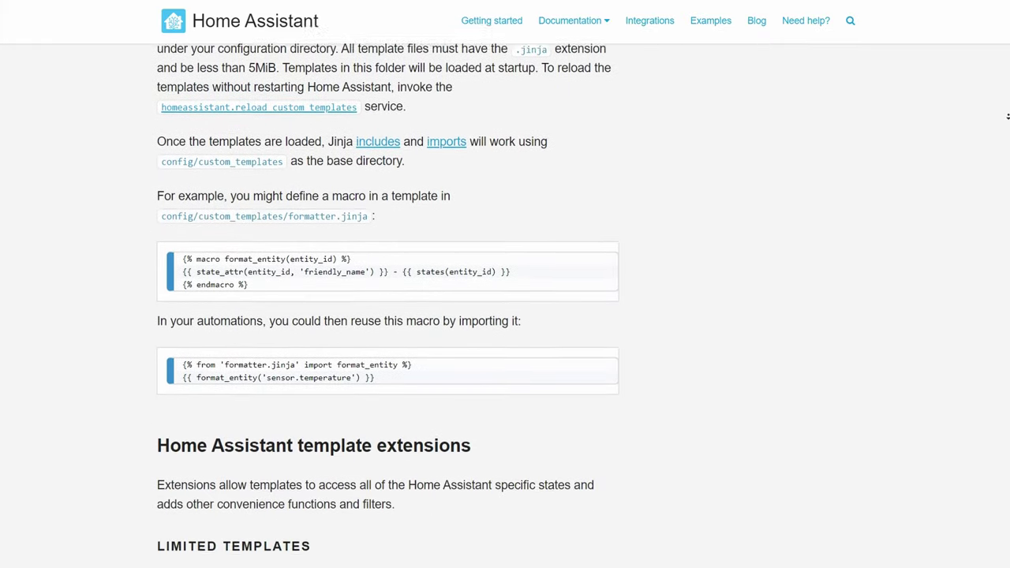
scroll(1005, 117, down, 2)
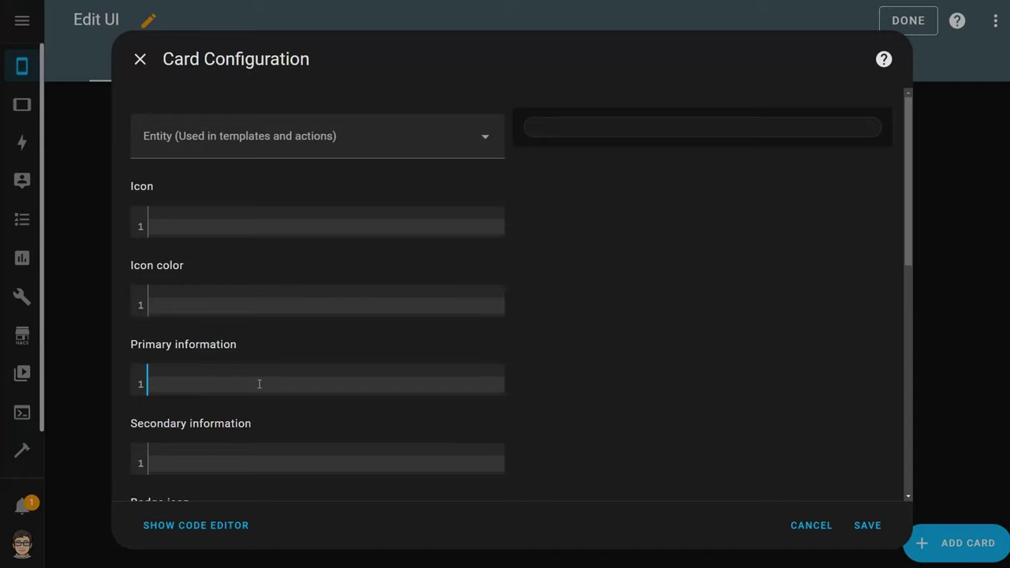
Set the template card's primary information to the state of sensor.meter_plus_534b_temperature followed by deg
text({{)
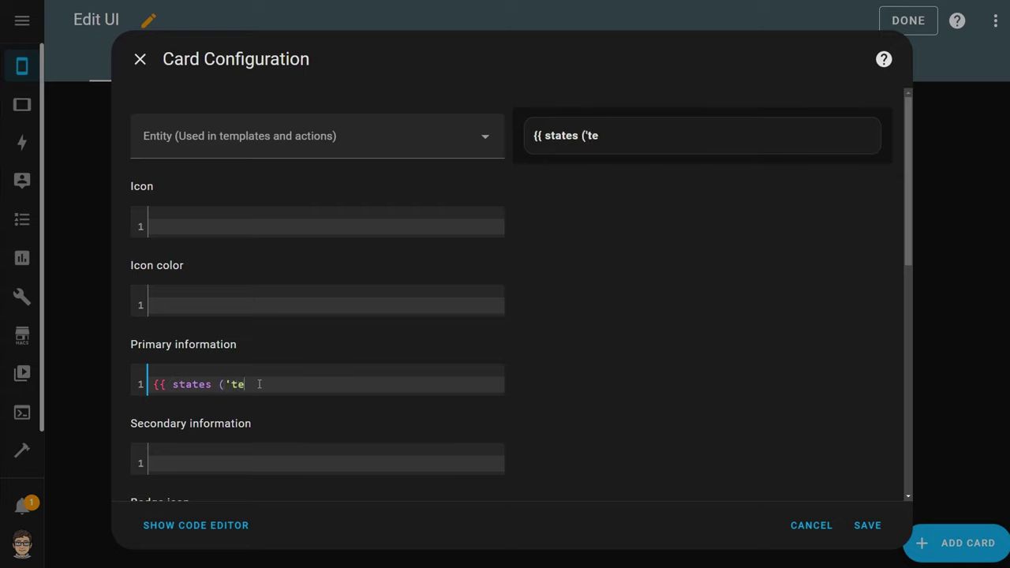
text(states ('sensor.me)
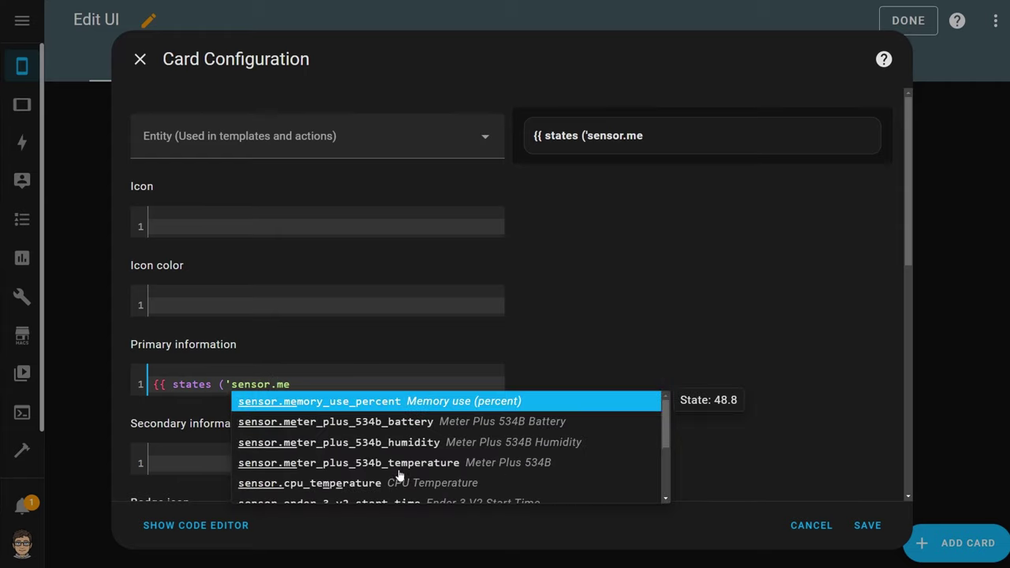
click(414, 465)
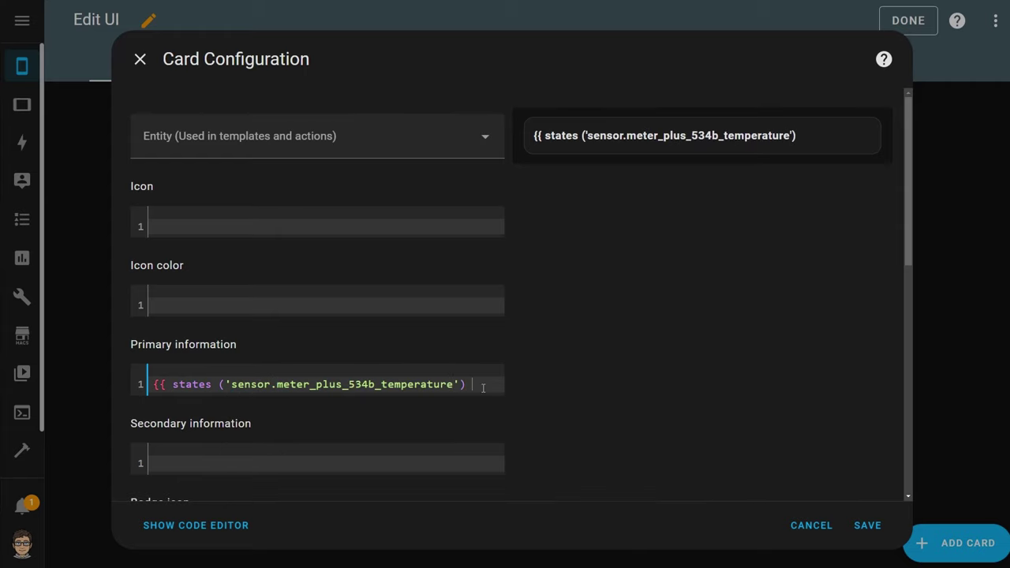
text(} deg)
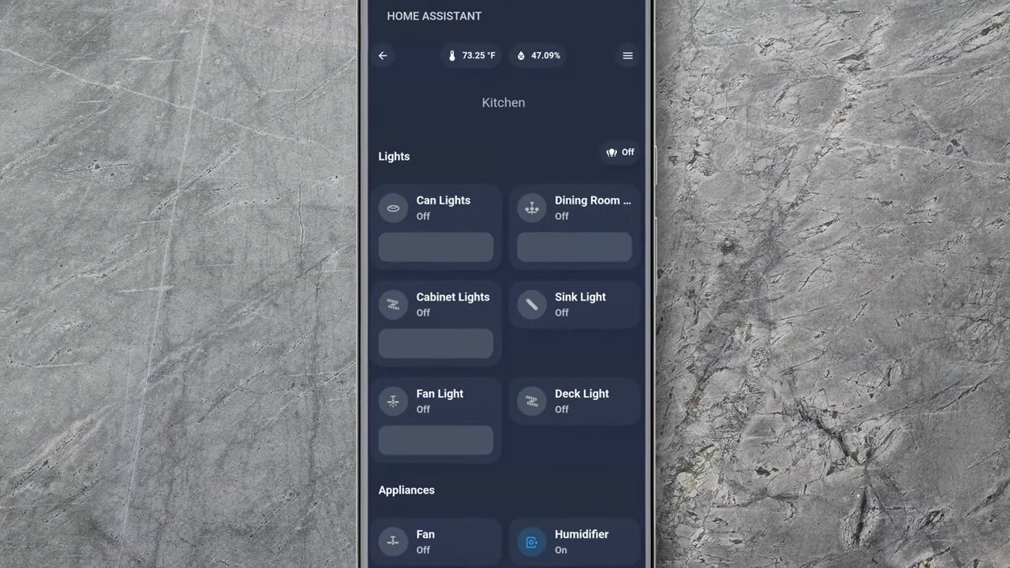
scroll(602, 354, down, 5)
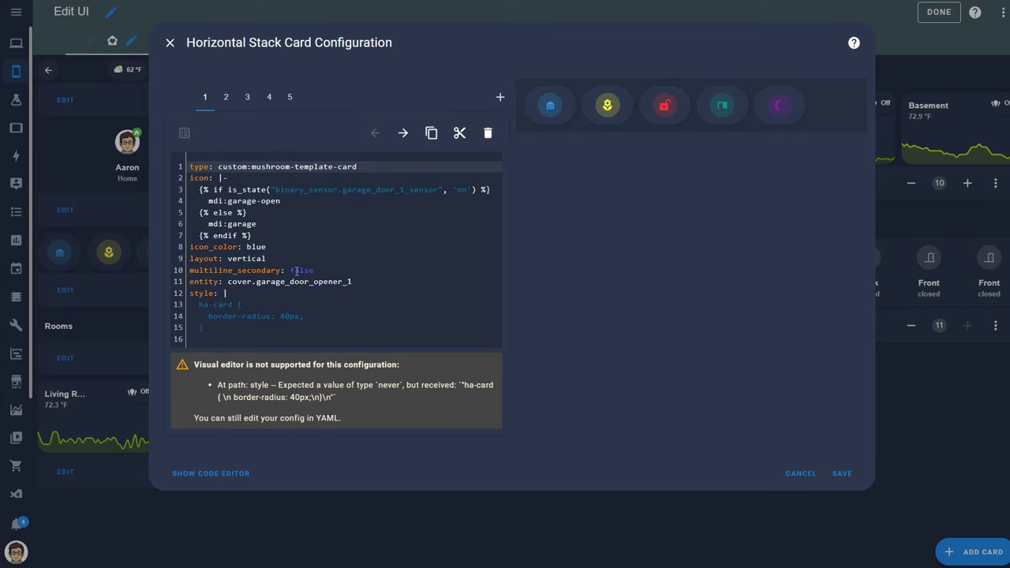
Examine the YAML of all five Mushroom template cards in the horizontal stack, including their icon, colour, action and style settings
click(226, 98)
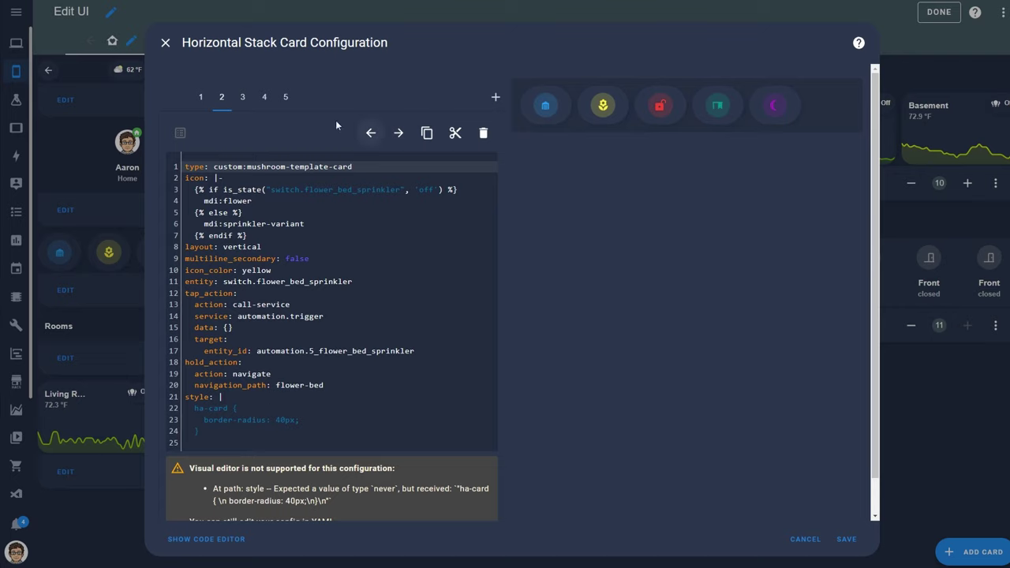
click(251, 100)
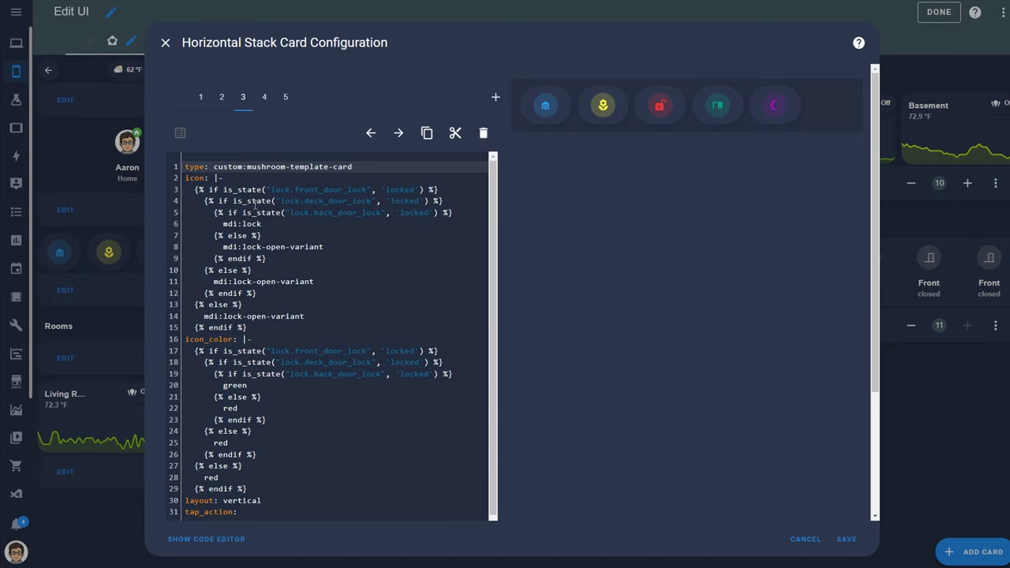
scroll(445, 453, down, 3)
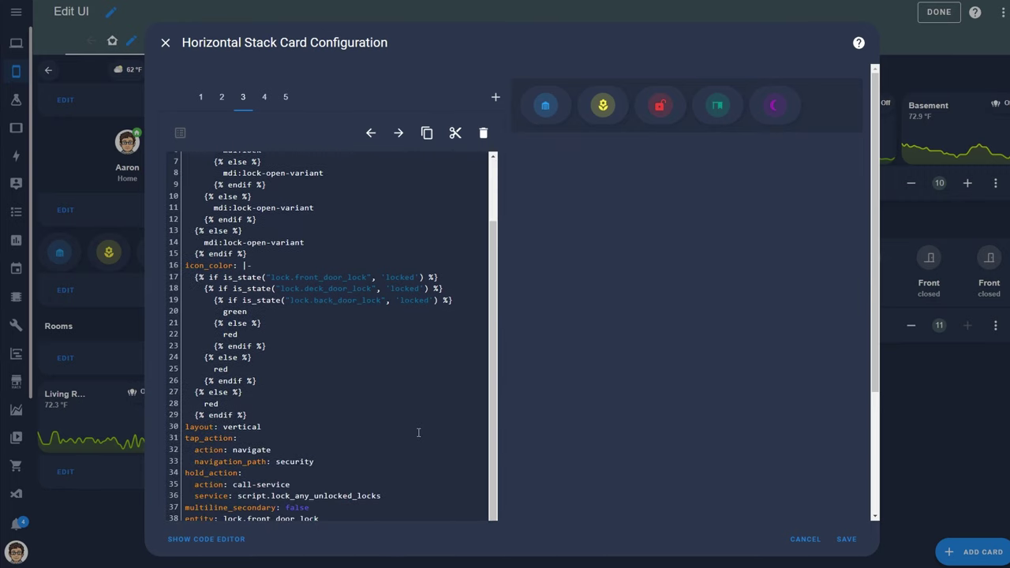
scroll(415, 424, up, 3)
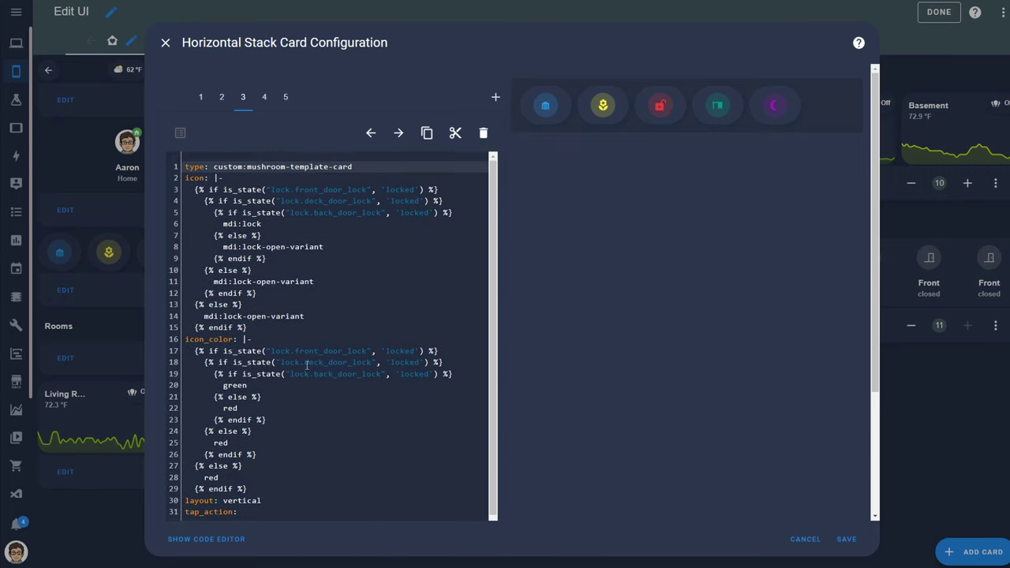
click(262, 98)
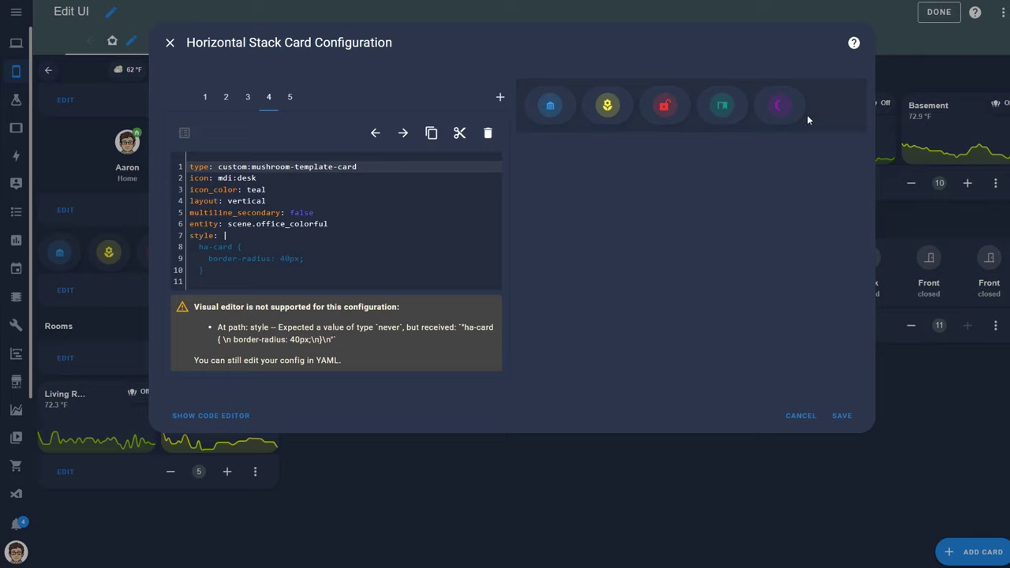
click(290, 98)
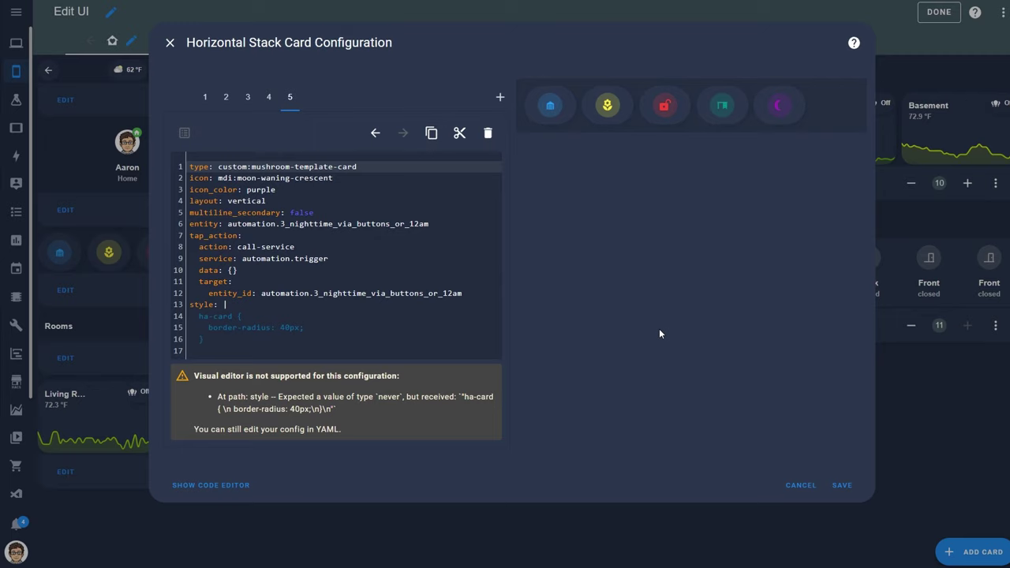
click(204, 96)
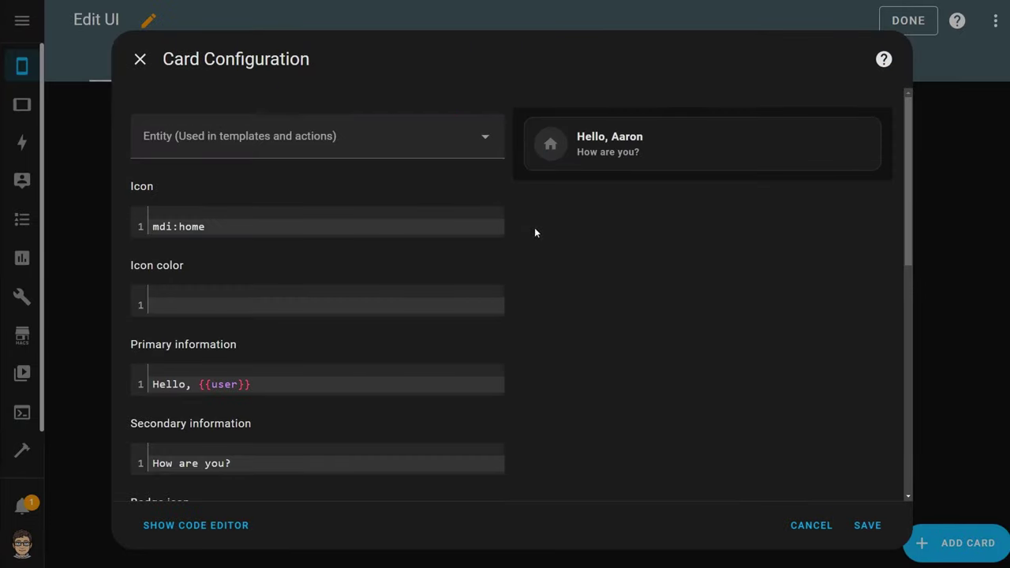
Clear the new template card's default icon, primary information and secondary information
drag(247, 225, 109, 234)
key(BackSpace)
click(274, 380)
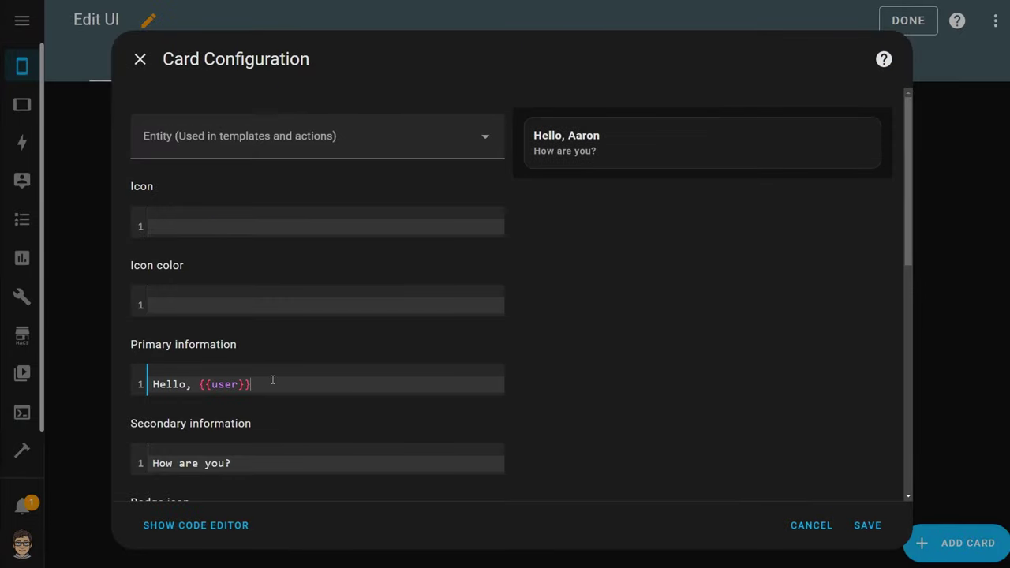
key(ctrl+a)
key(BackSpace)
click(333, 458)
key(ctrl+a)
key(BackSpace)
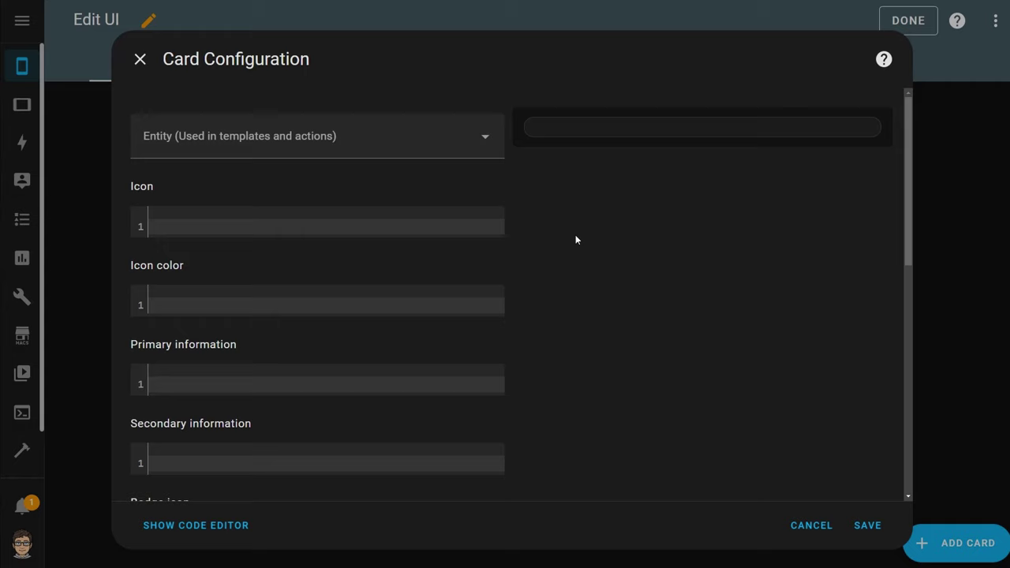
Set the template card's entity to Garage Door Opener (input_boolean.garage_door_opener)
click(320, 134)
text(garage door)
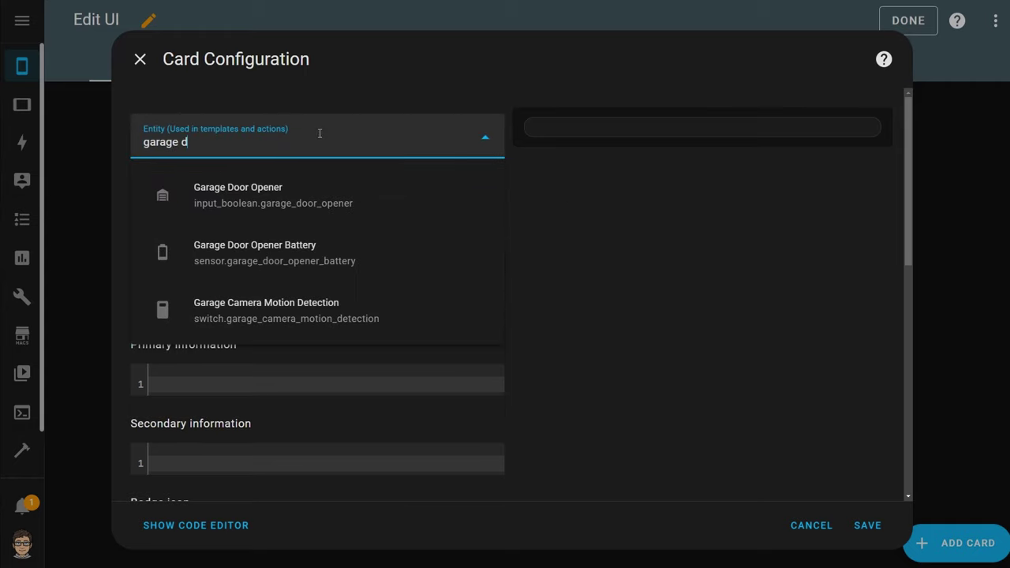
click(300, 189)
Template the card's icon as mdi:garage-open if binary_sensor.garage_door_sensor_door is 'on', else mdi:garage
click(311, 228)
text({% if is_state("binary_sensor", 'on') %}   mdi:garage-open {% else %}   mdi:garage {% endif %})
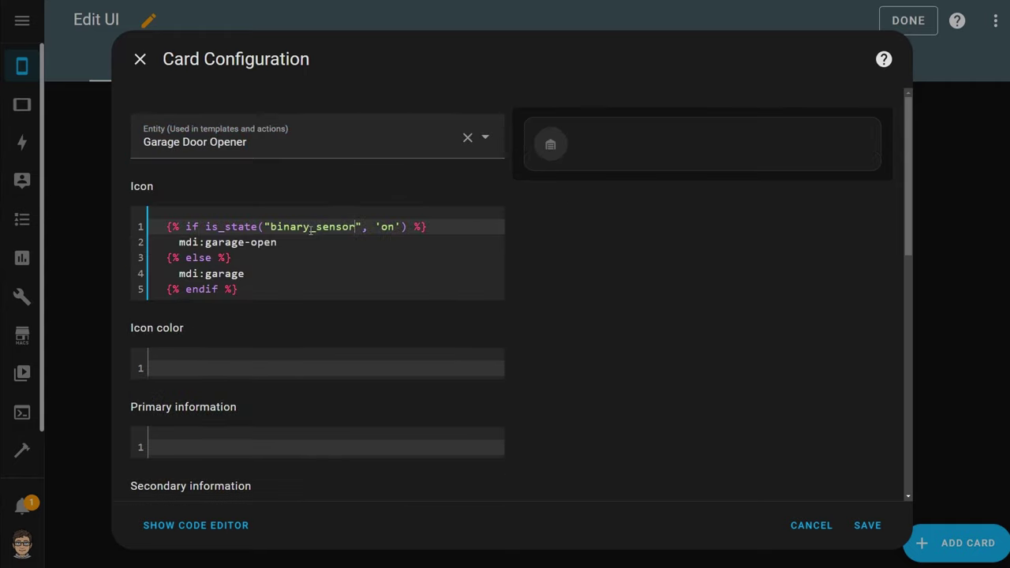
text(.gar)
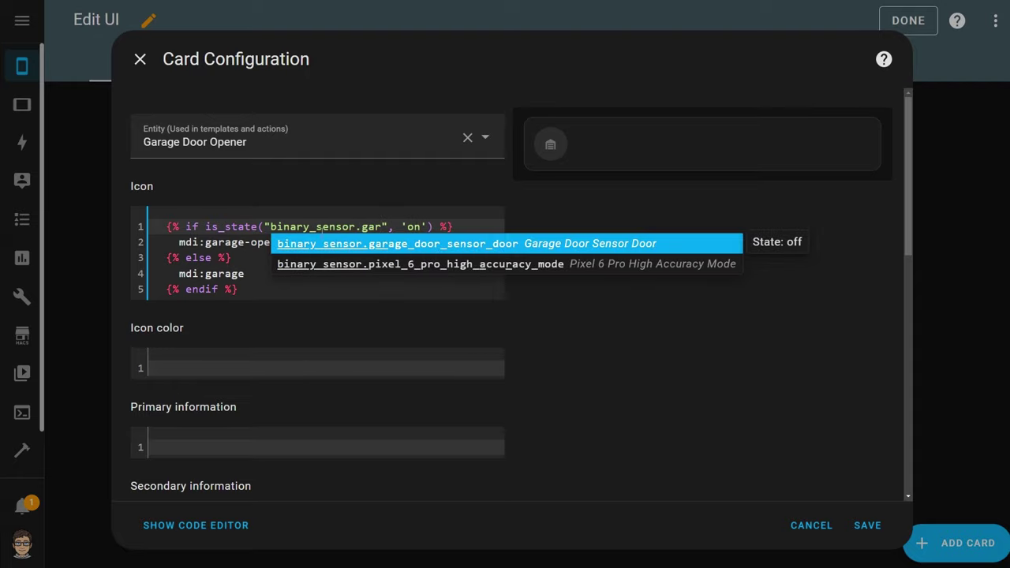
click(488, 247)
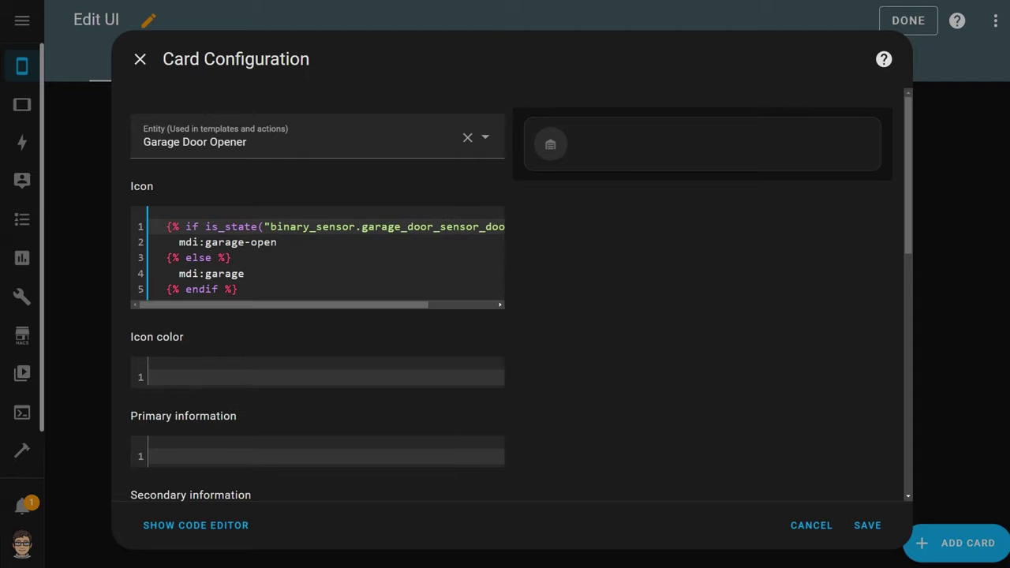
drag(301, 307, 269, 305)
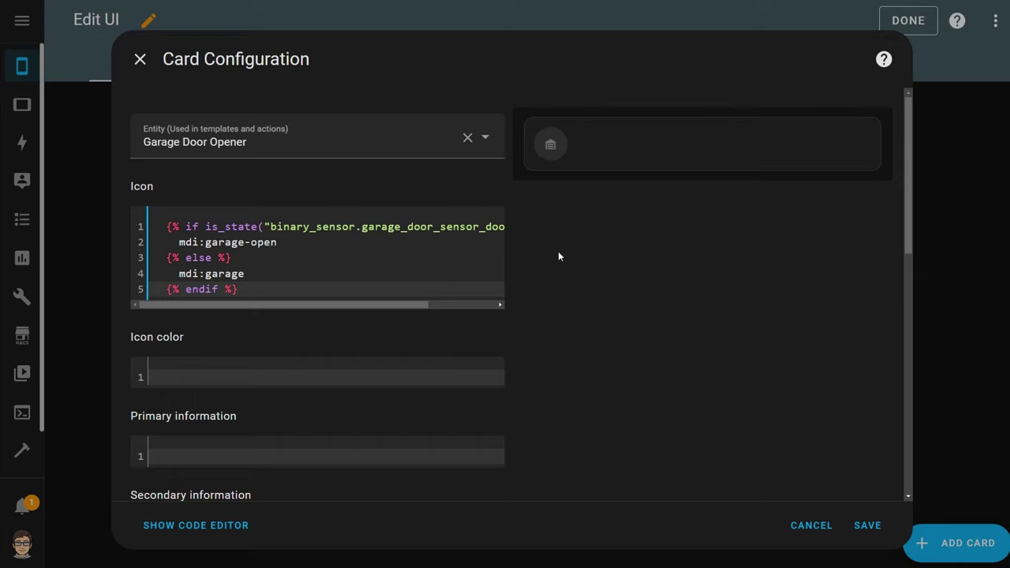
click(354, 271)
key(ctrl+a)
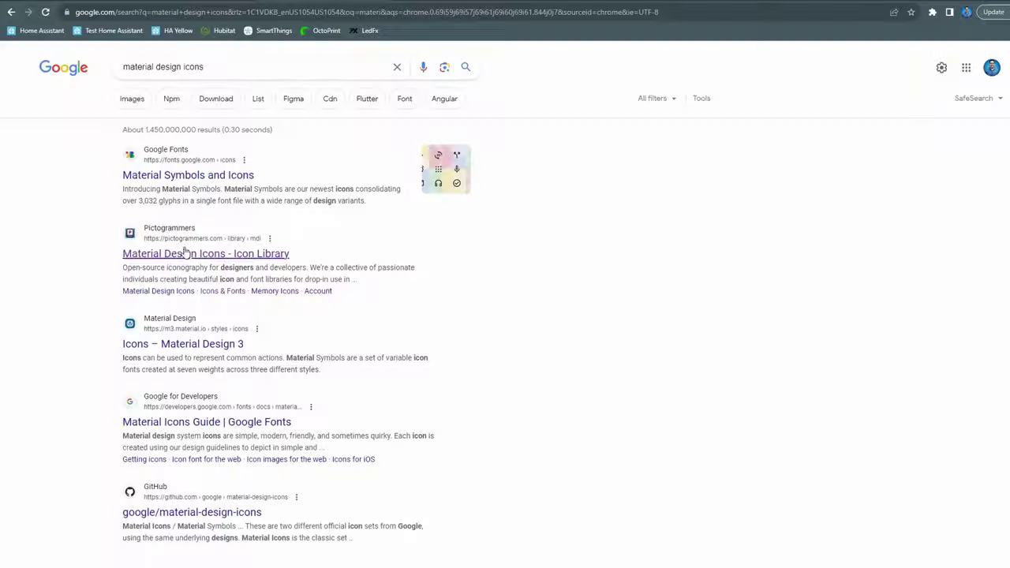
Open the Pictogrammers Material Design Icons library from the Google results, search it for "garage" and look at the garage-lock icon
click(254, 255)
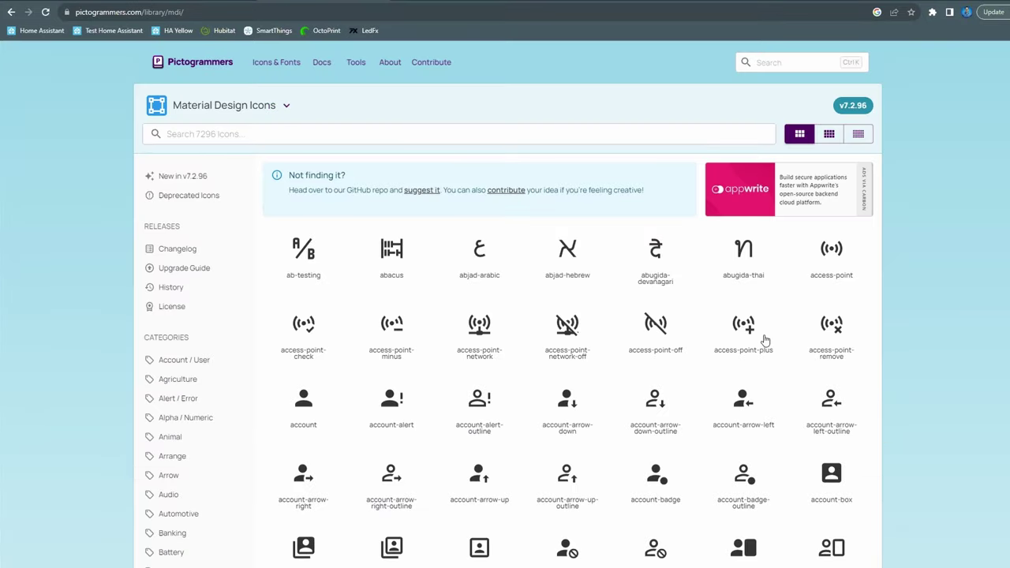
click(275, 133)
text(garage)
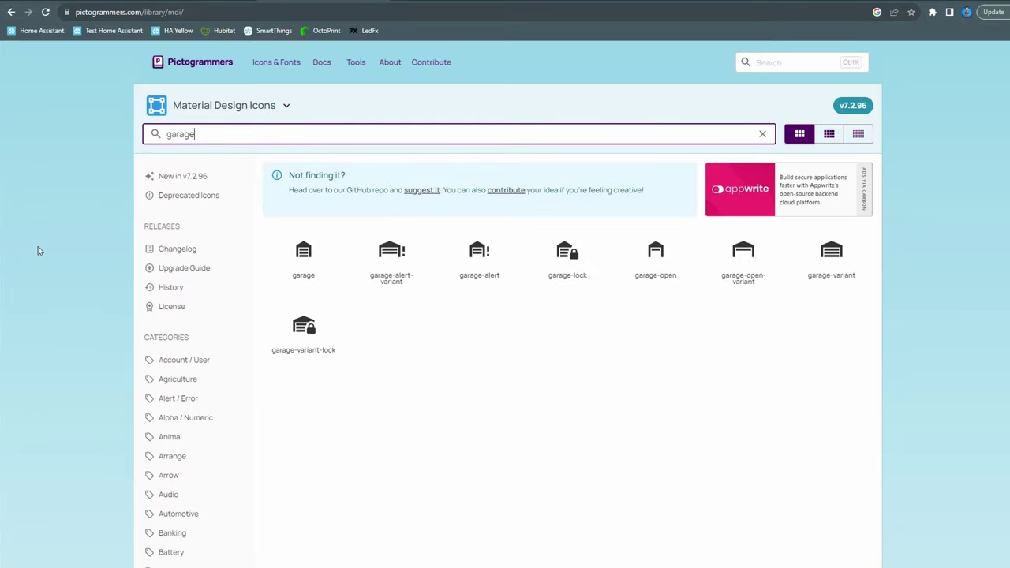
click(564, 268)
click(804, 192)
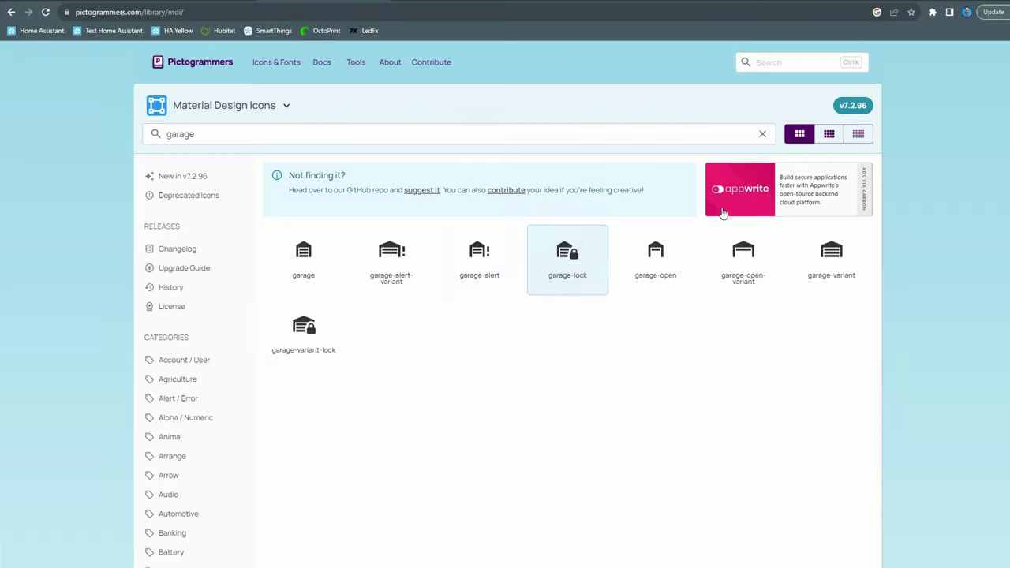